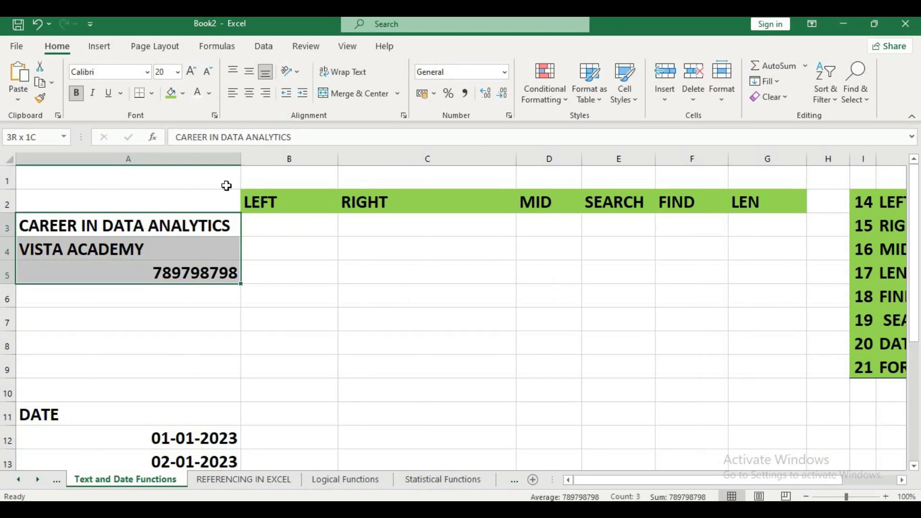
Apply all borders to the cells A3:A5
click(152, 93)
click(163, 227)
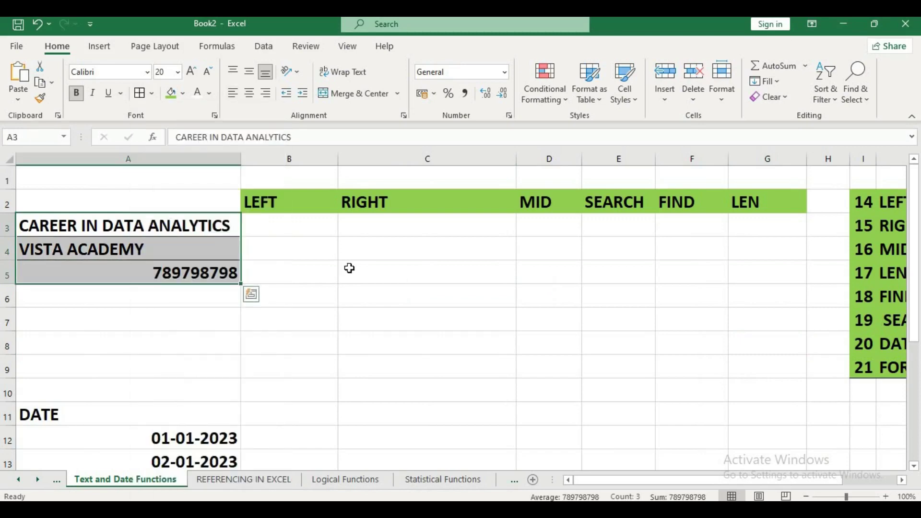
click(349, 267)
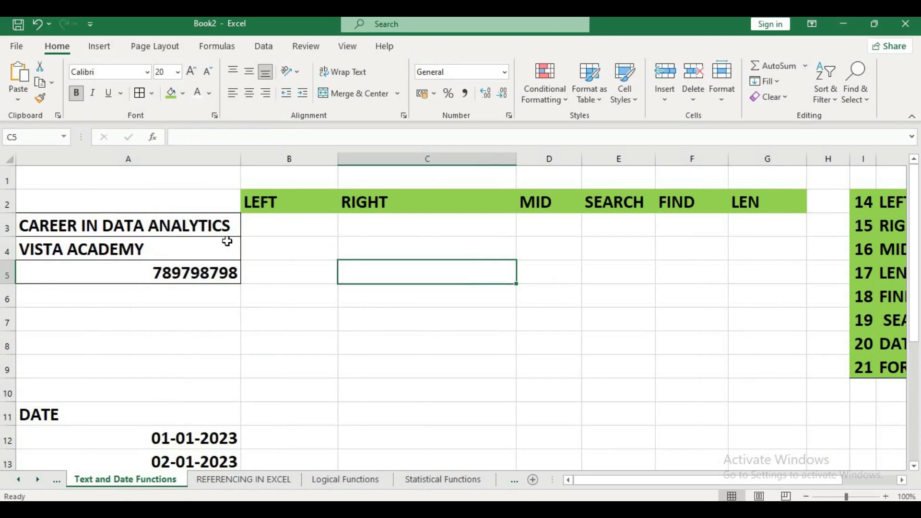
Enter =LEFT(A3,5) in cell B3 under the LEFT heading and fill the formula down to B5
click(276, 225)
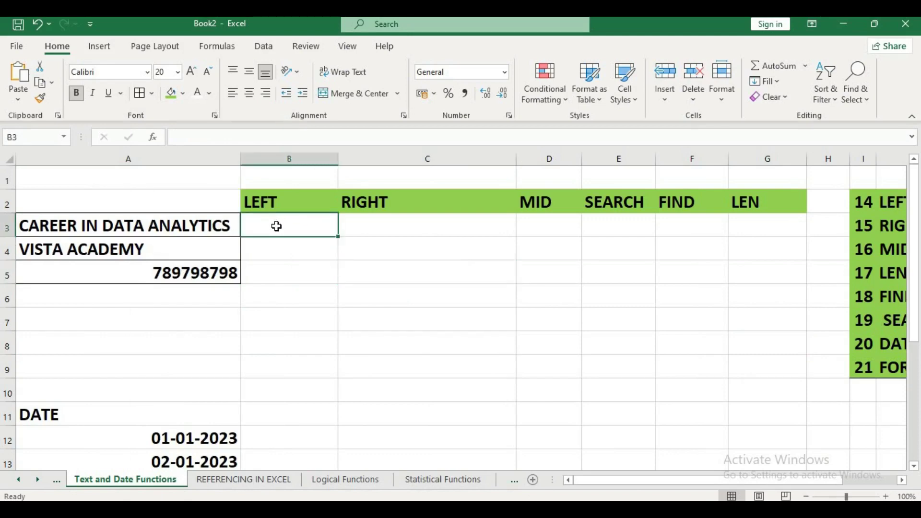
text(=L)
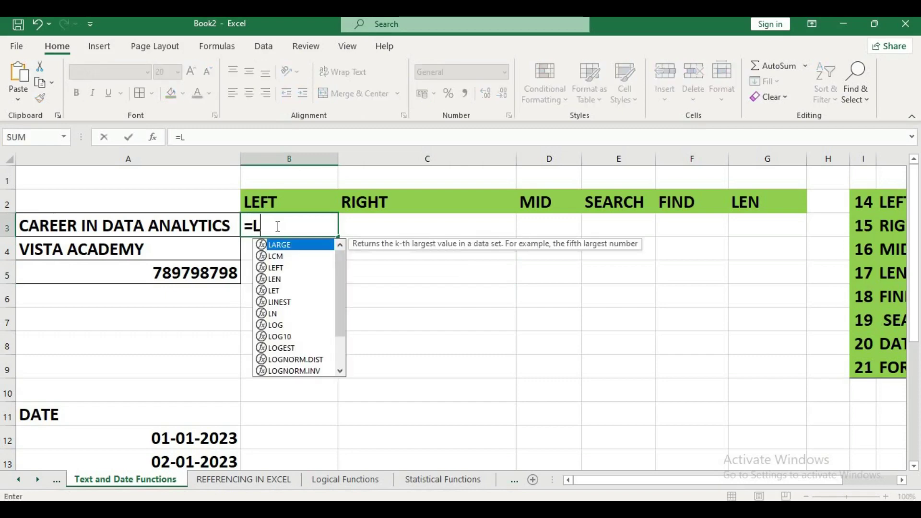
text(EFT()
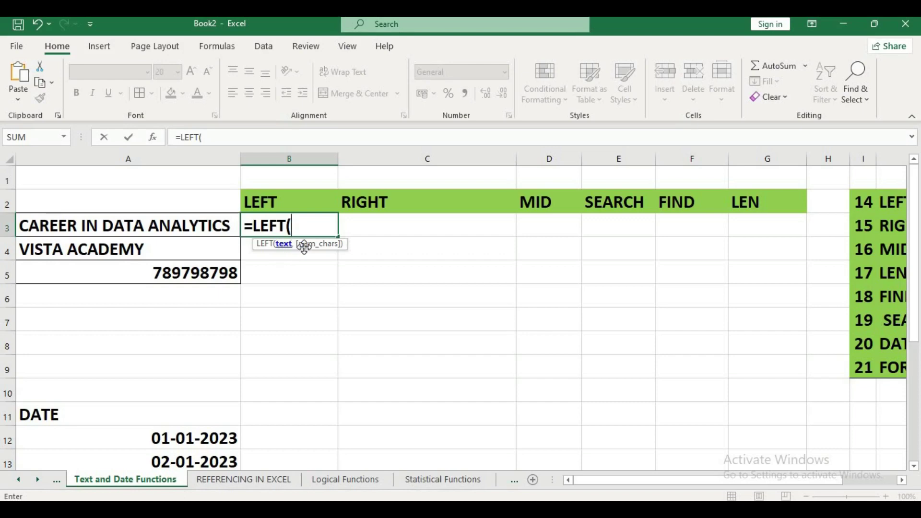
click(183, 227)
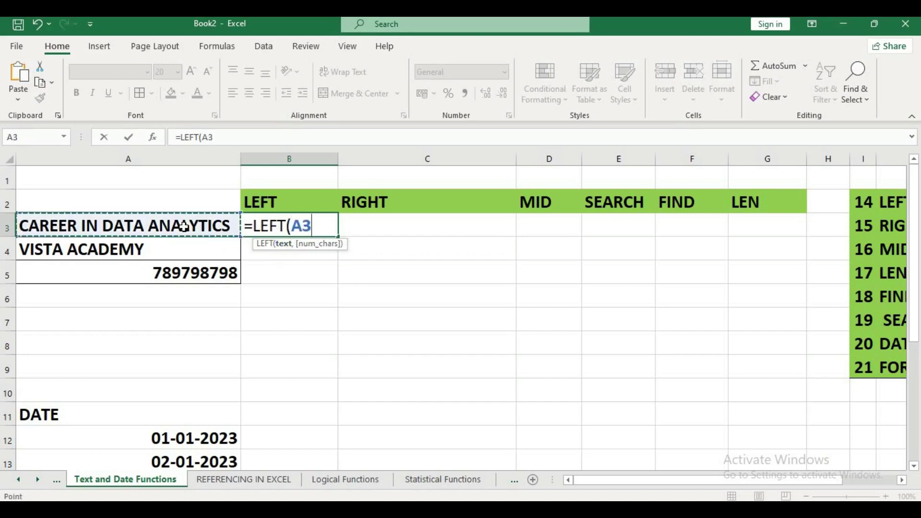
text(,)
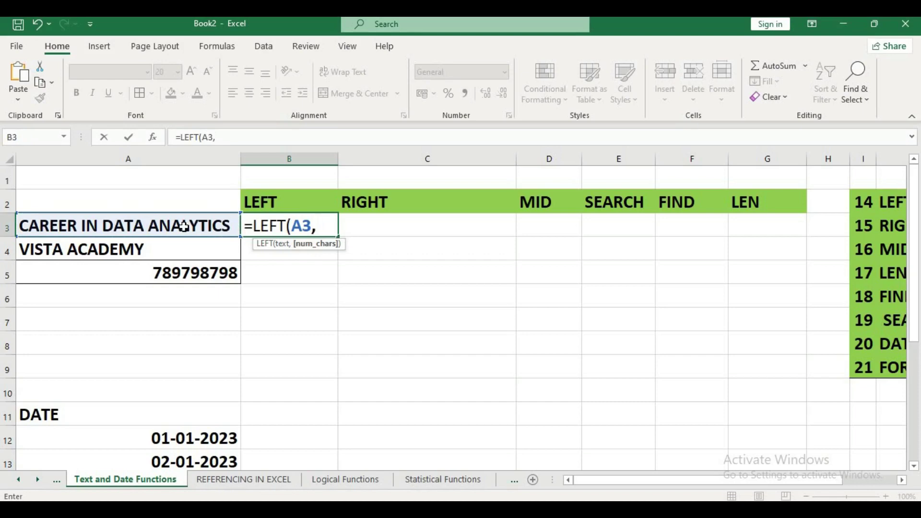
text(5)
key(Return)
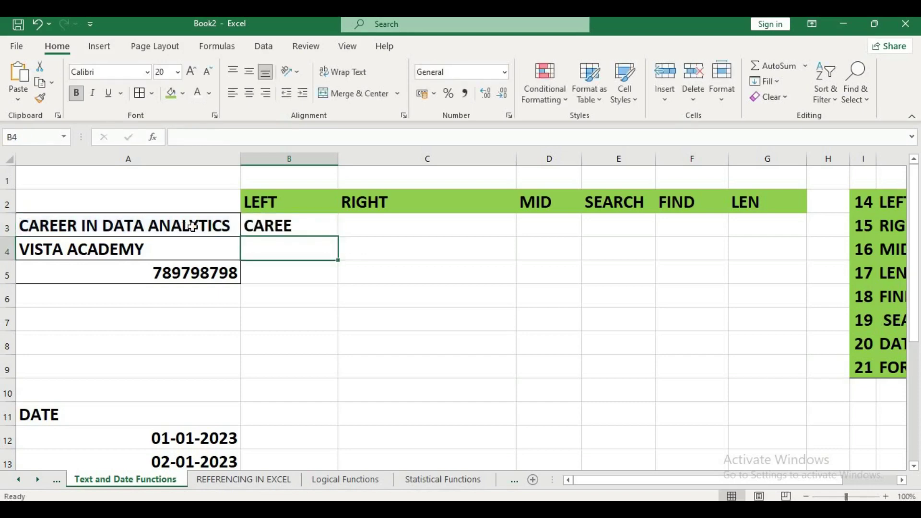
click(309, 226)
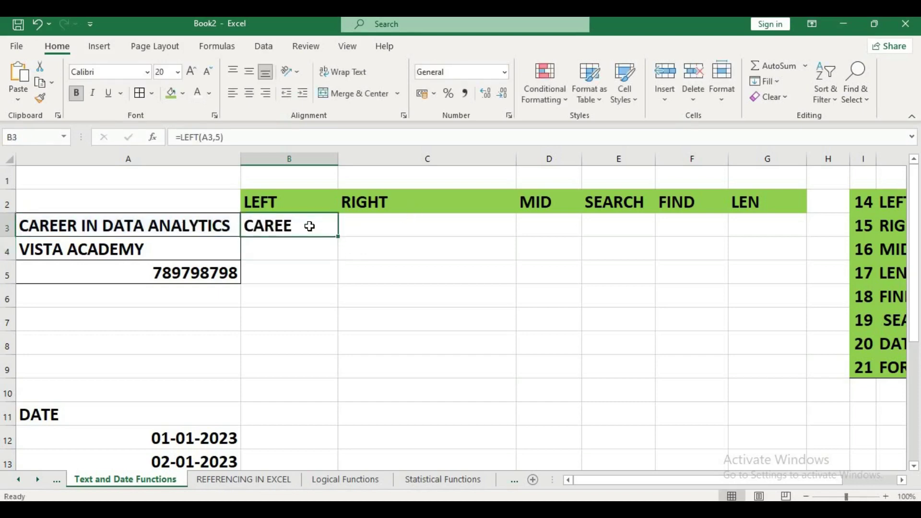
double_click(338, 240)
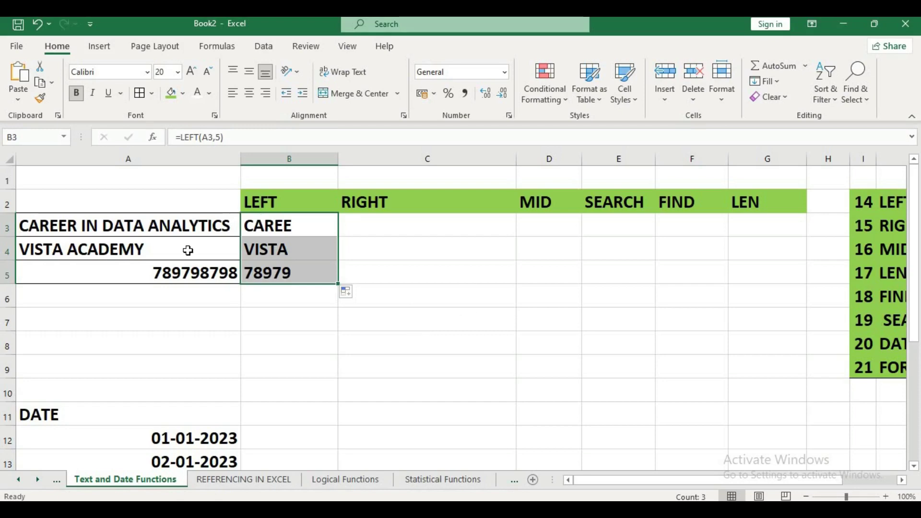
Enter =RIGHT(A3,4) in cell C3 under the RIGHT heading and fill the formula down to C5
click(369, 216)
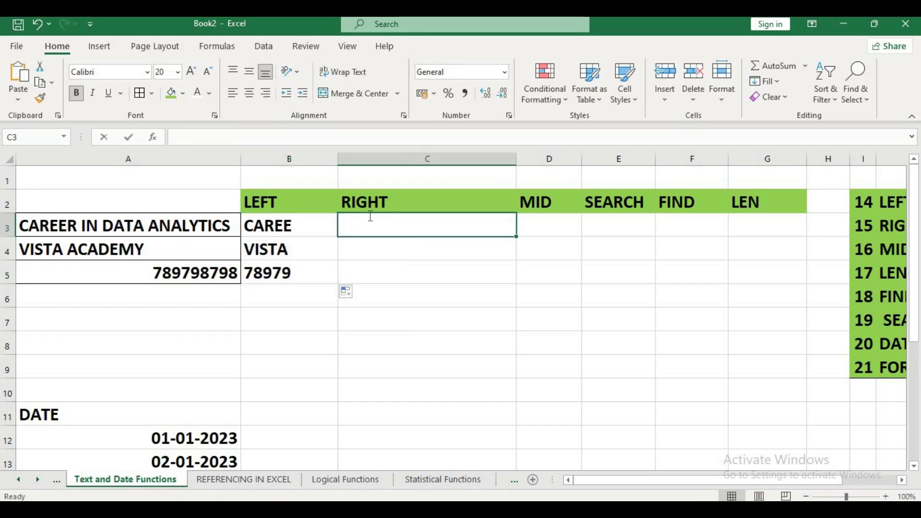
text(=RIGHT)
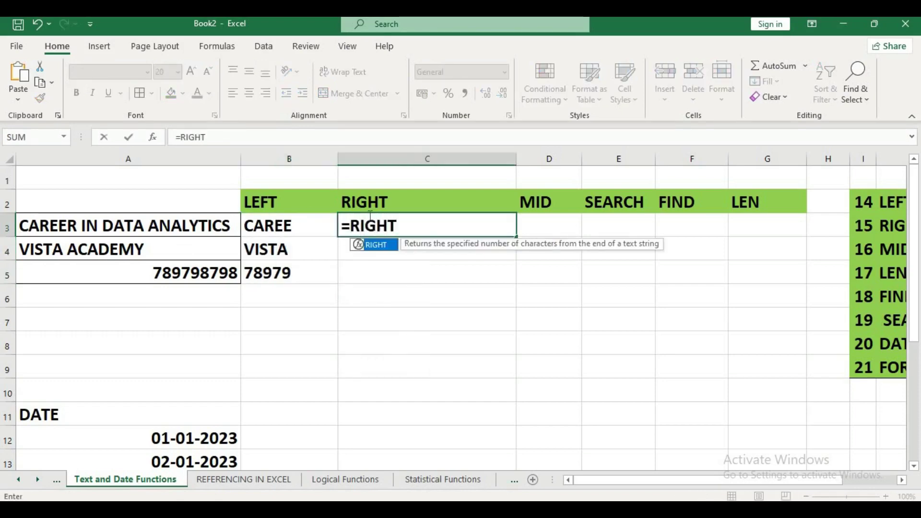
text(()
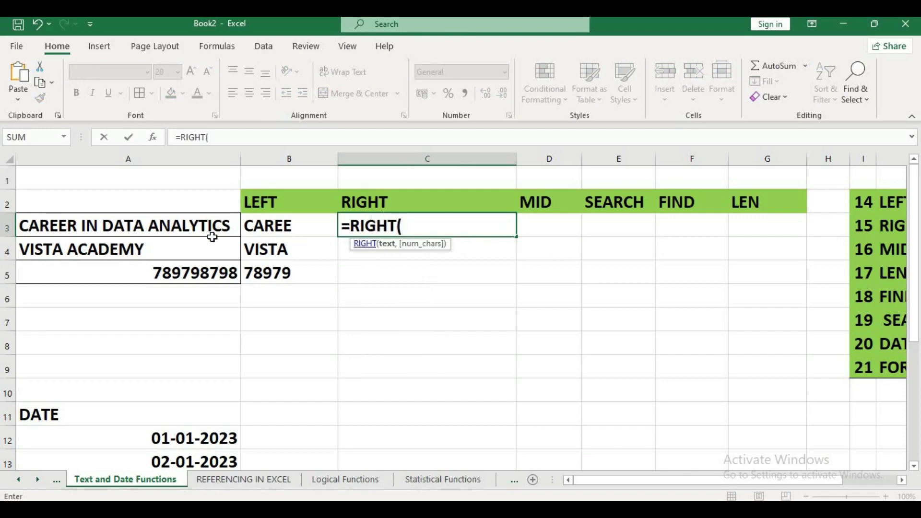
click(188, 228)
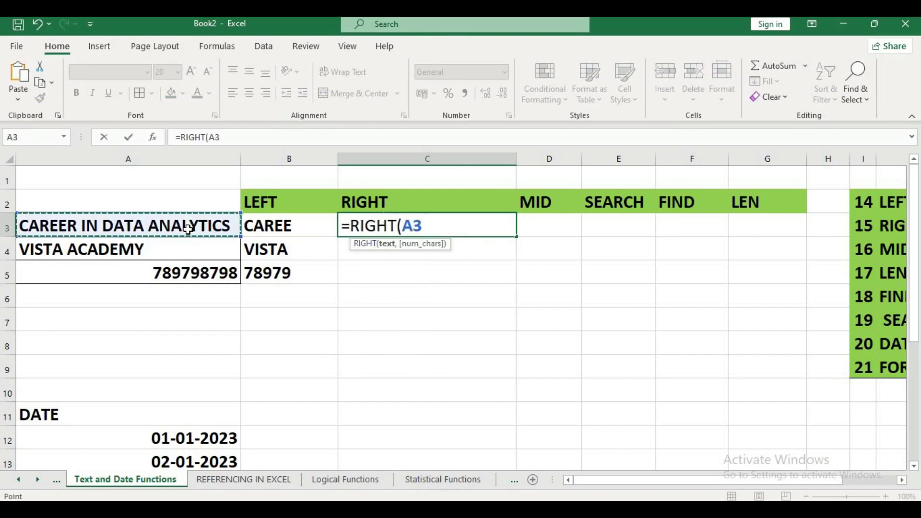
text(,5)
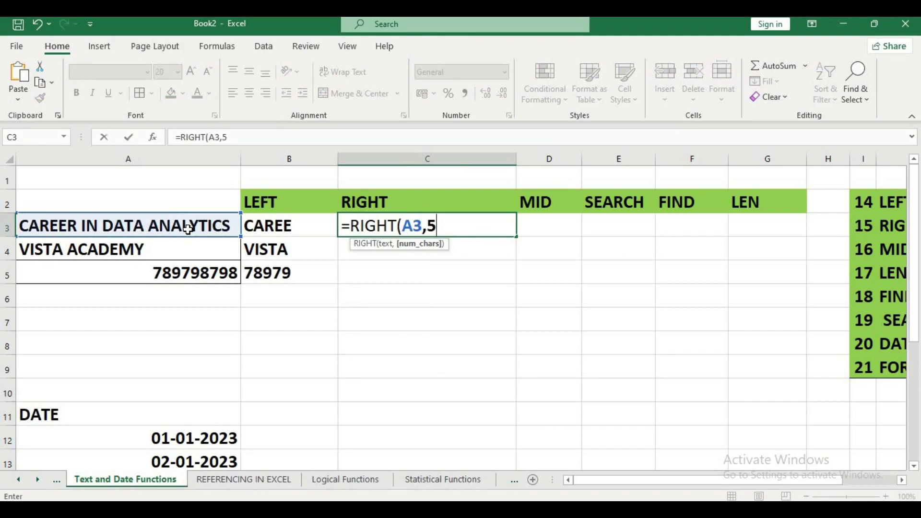
key(BackSpace)
text(4)
key(Return)
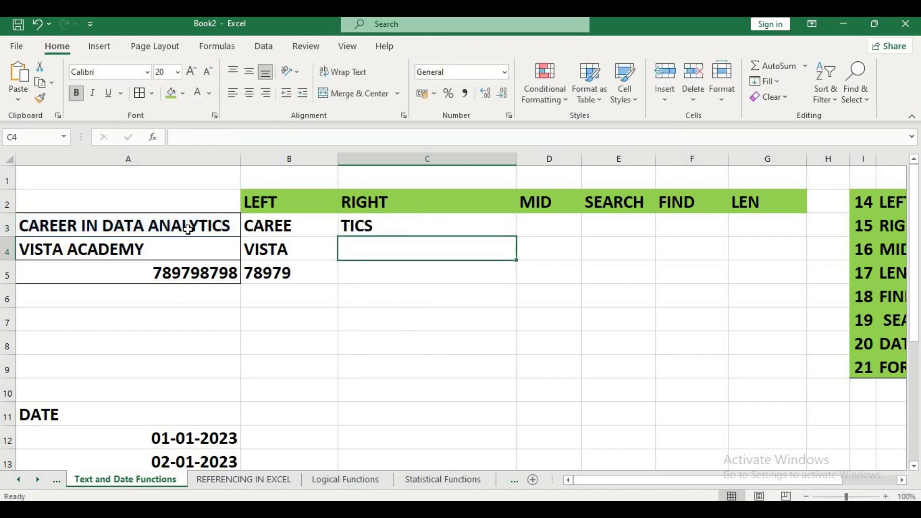
click(407, 224)
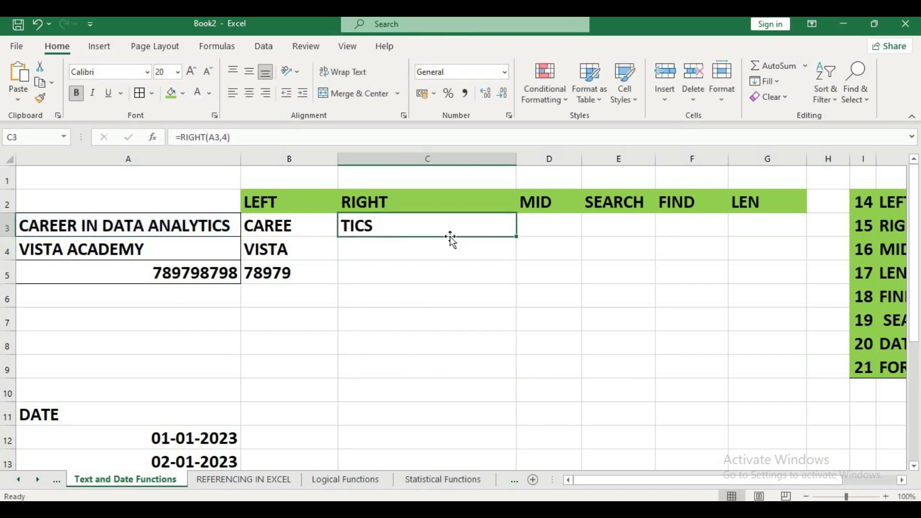
double_click(512, 237)
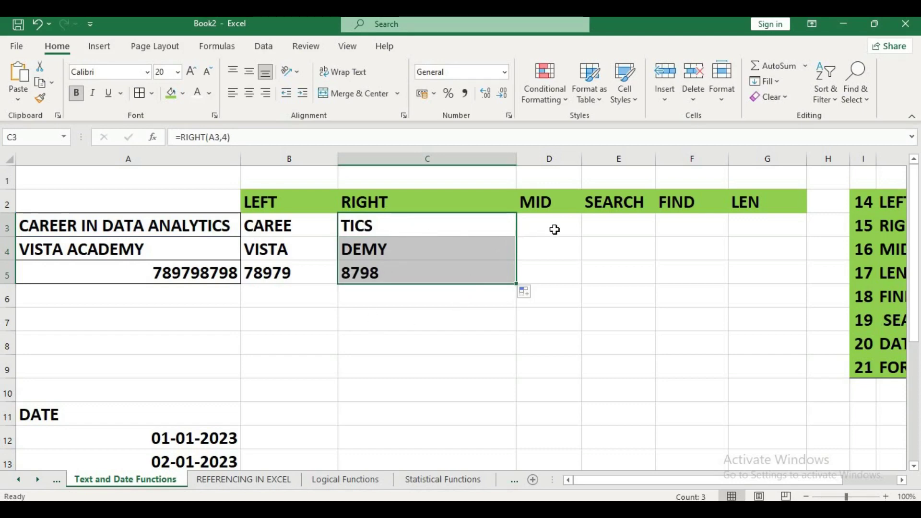
Enter =MID(A3,5,2) in cell D3 under the MID heading
click(221, 227)
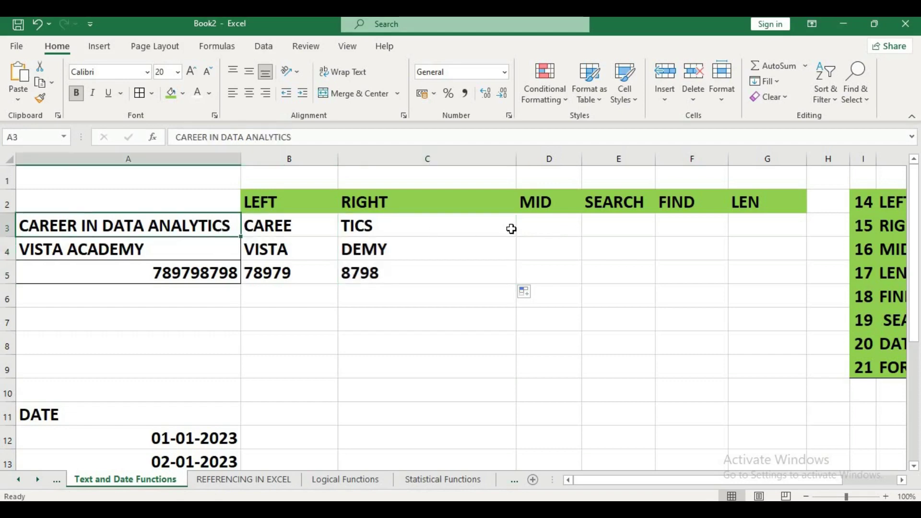
click(532, 226)
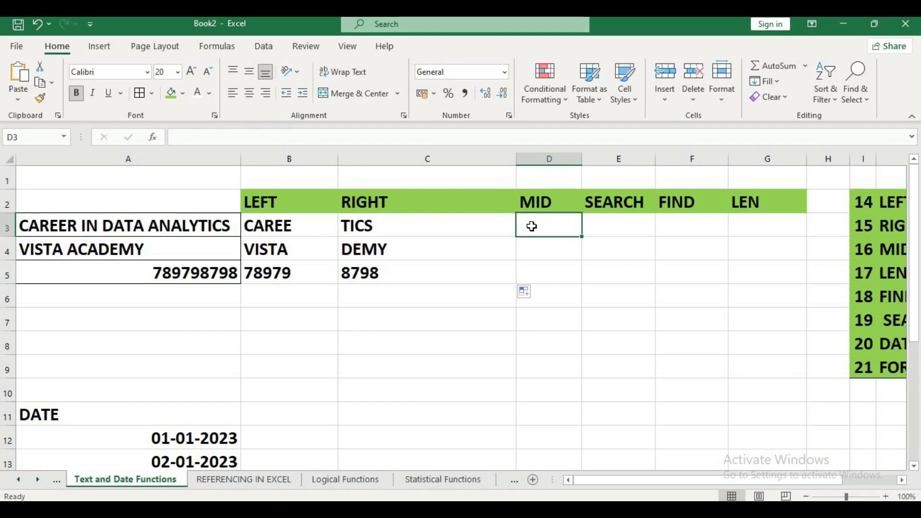
text(=MID)
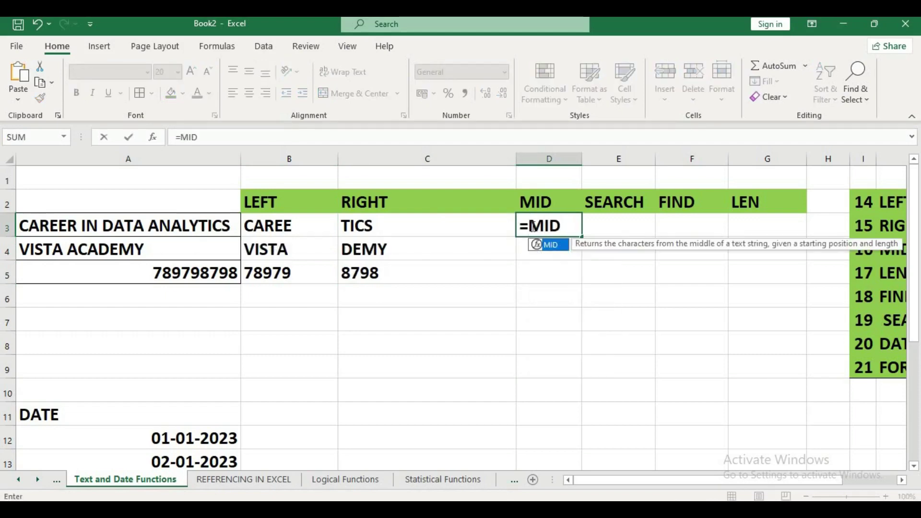
text(()
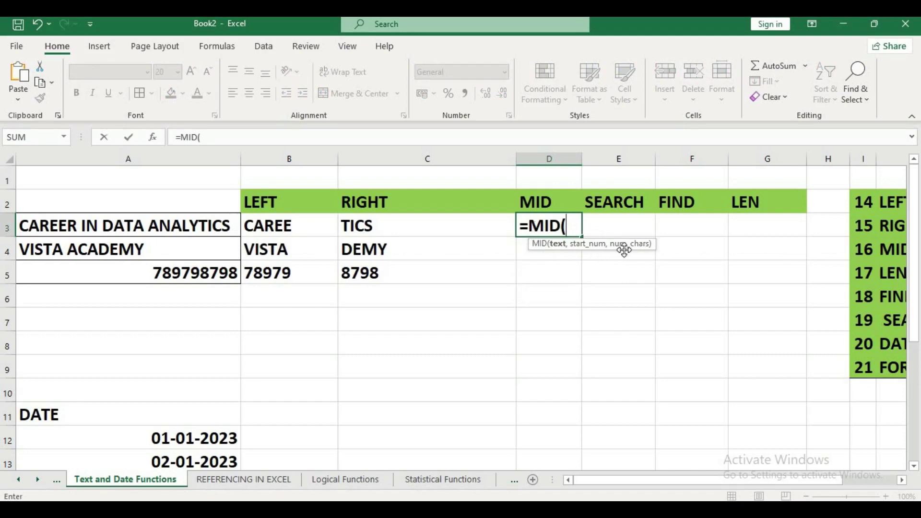
click(186, 221)
text(,)
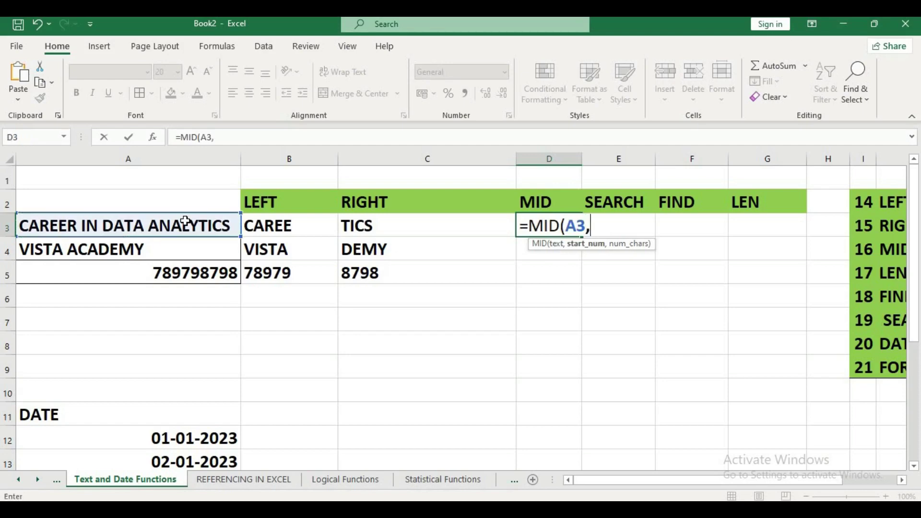
text(5,)
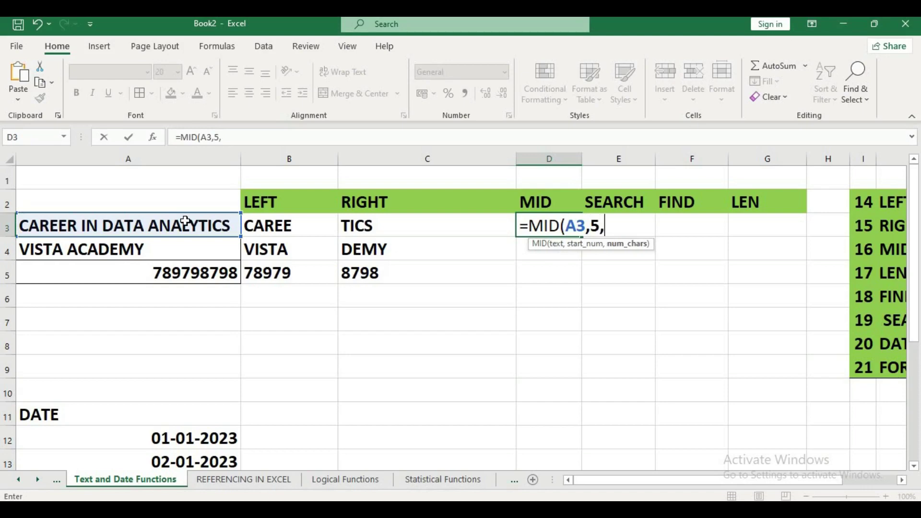
text(2)
key(Return)
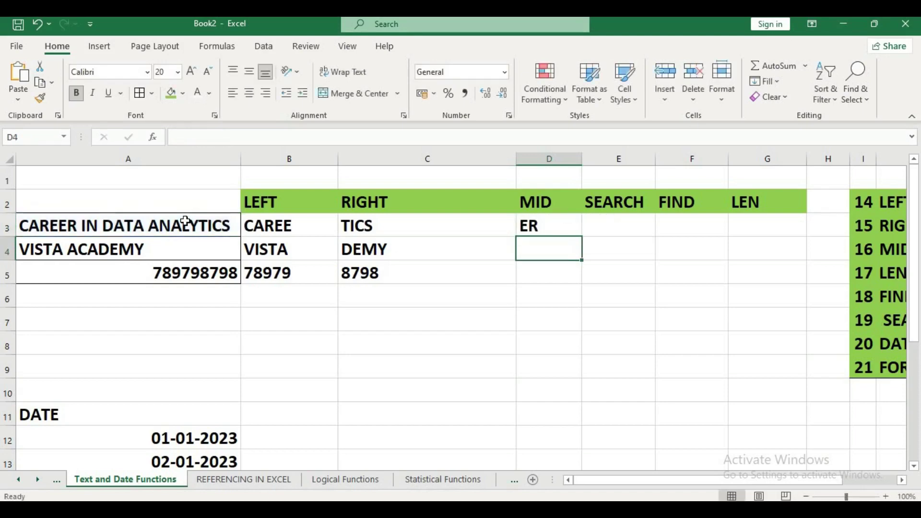
Set the start position of the MID formula in D3 to 7 and fill the formula down to D5
click(538, 230)
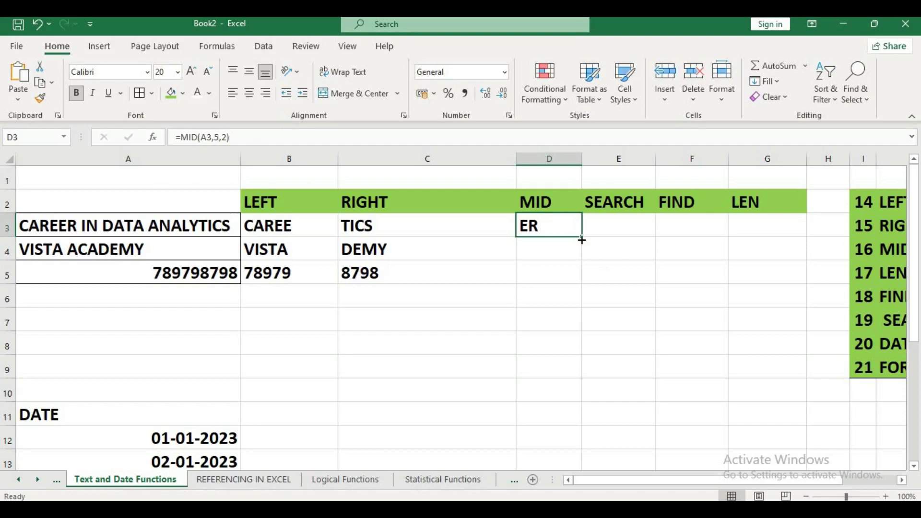
click(219, 137)
key(BackSpace)
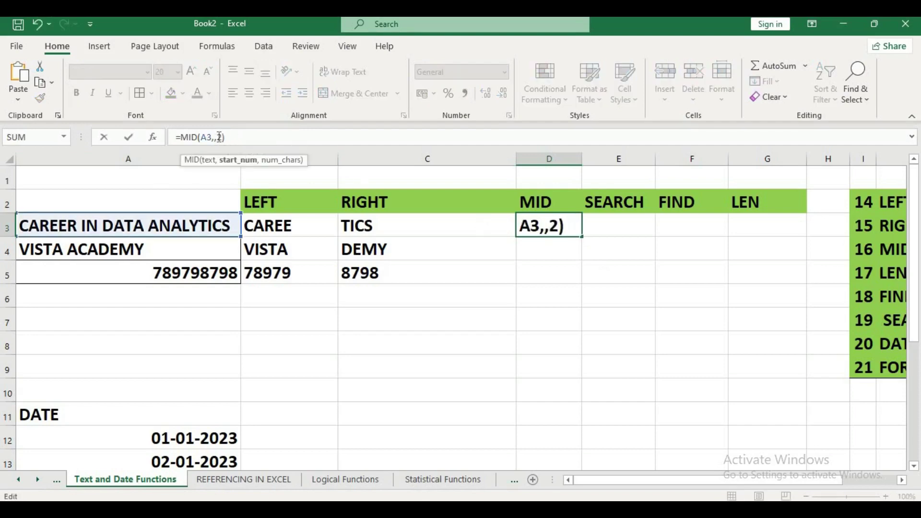
text(7)
key(Return)
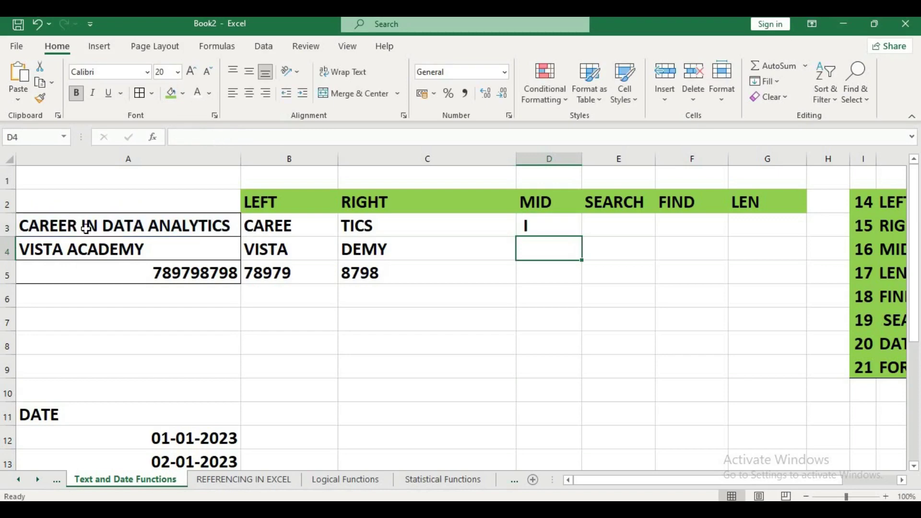
click(537, 228)
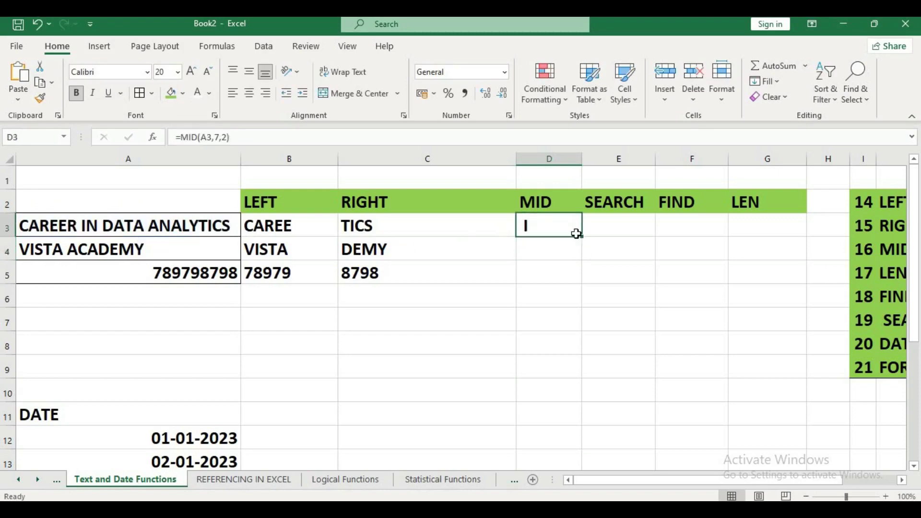
double_click(582, 236)
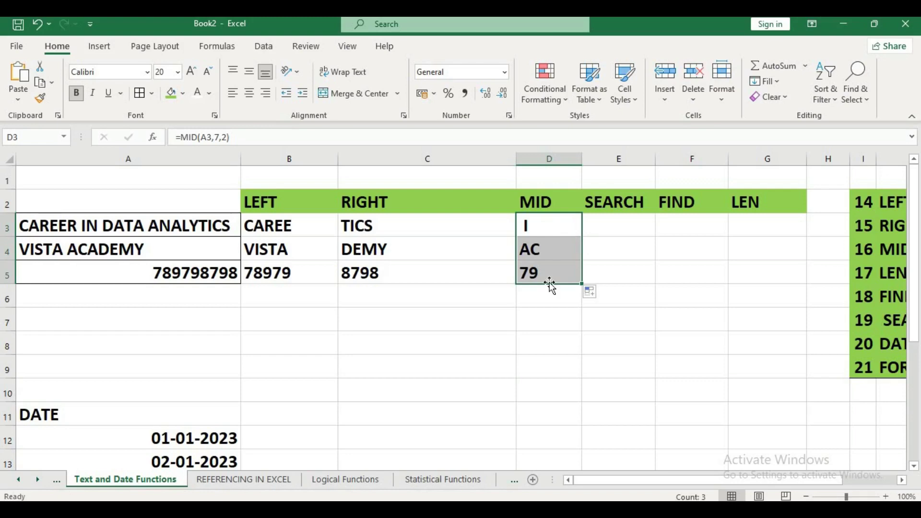
Enter =SEARCH("A",A3) in cell E3 under the SEARCH heading and fill the formula down to E5
click(599, 233)
click(664, 221)
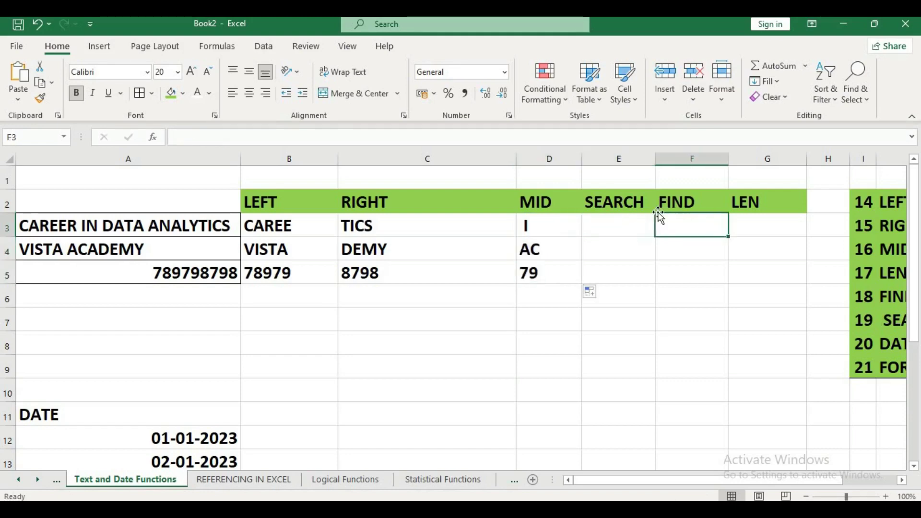
click(622, 220)
click(646, 223)
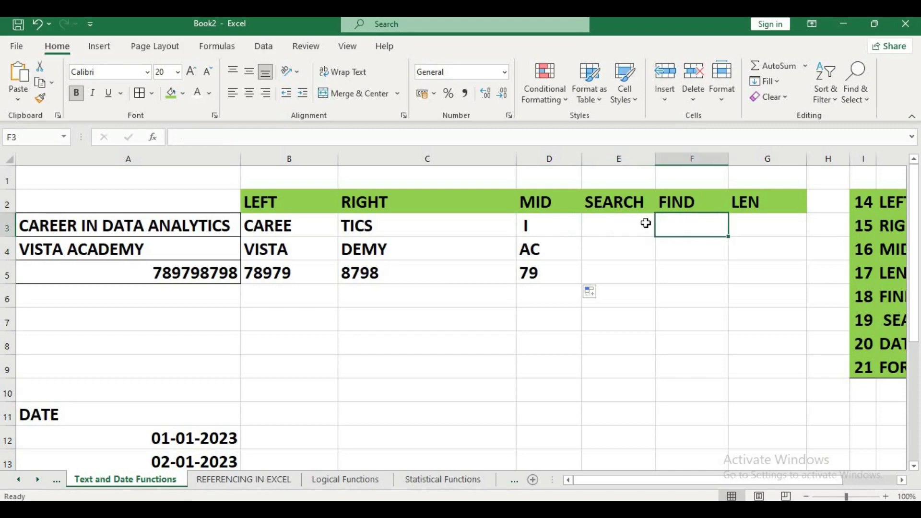
click(612, 217)
text(=SER)
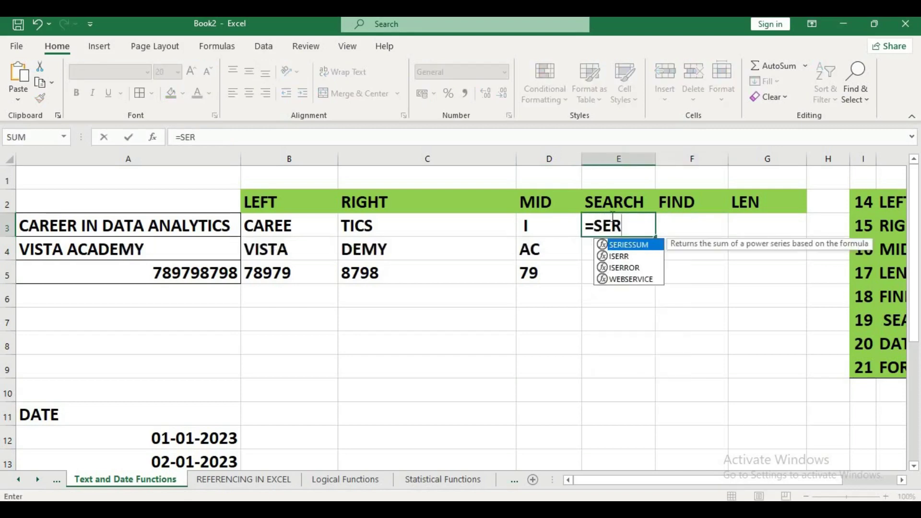
key(BackSpace)
text(A)
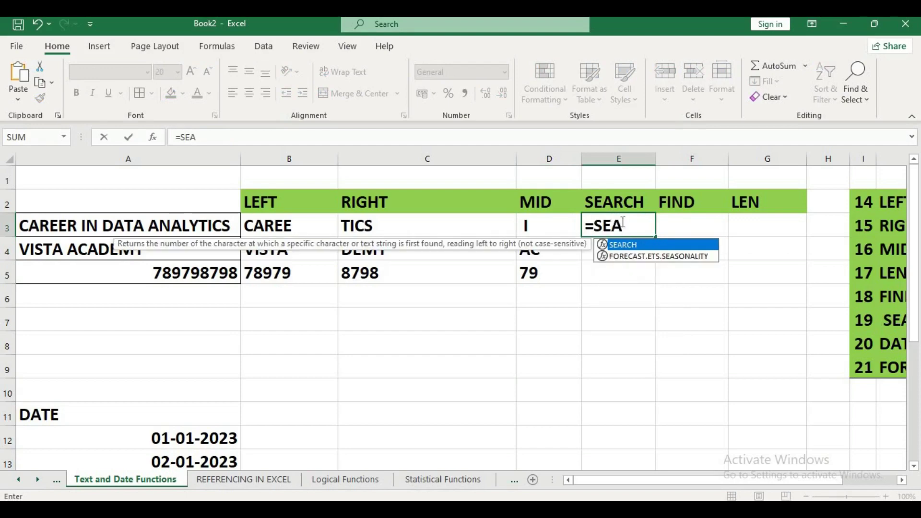
double_click(696, 245)
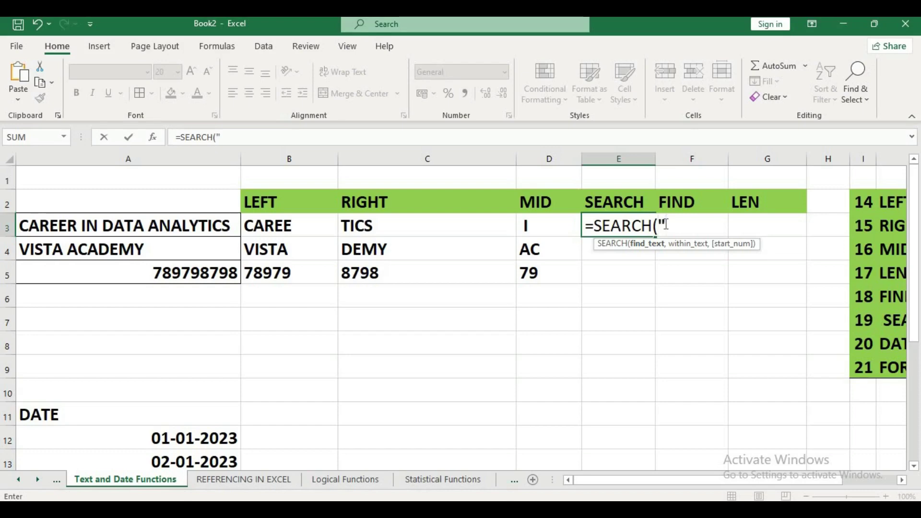
text(A",)
click(179, 227)
text(,)
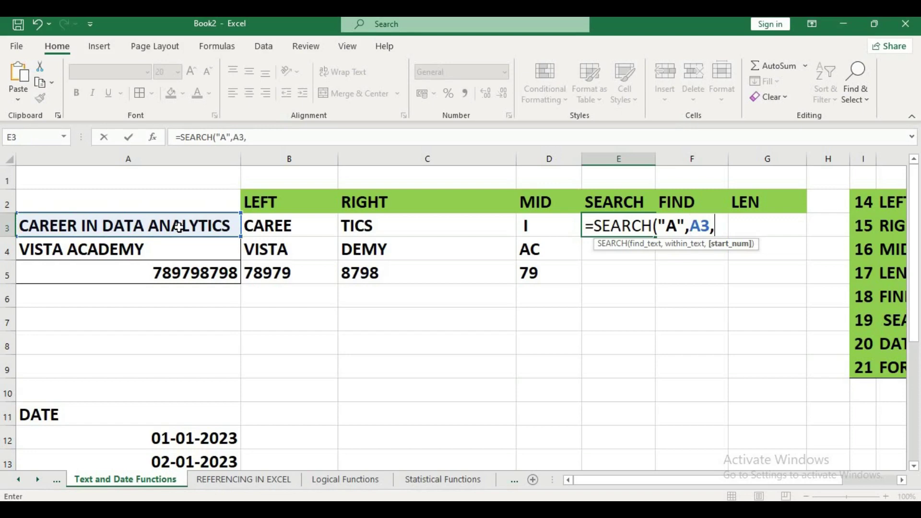
key(BackSpace)
text())
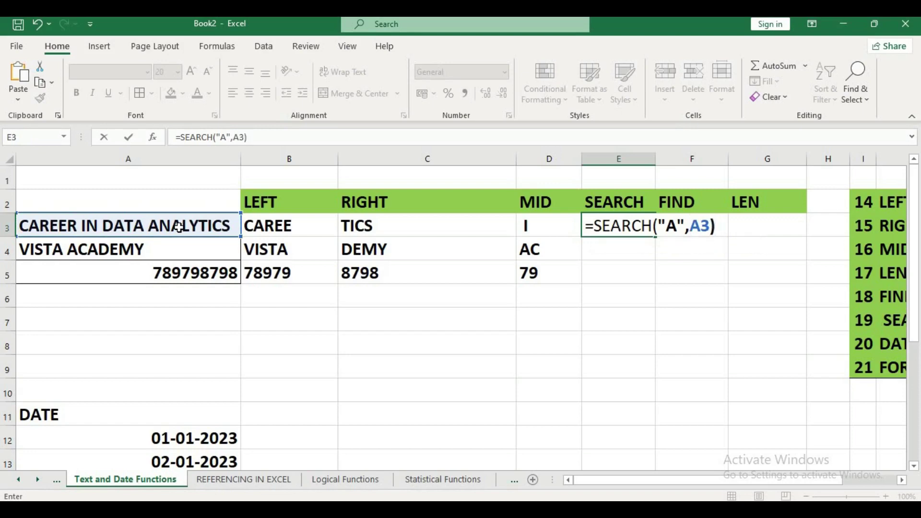
key(Return)
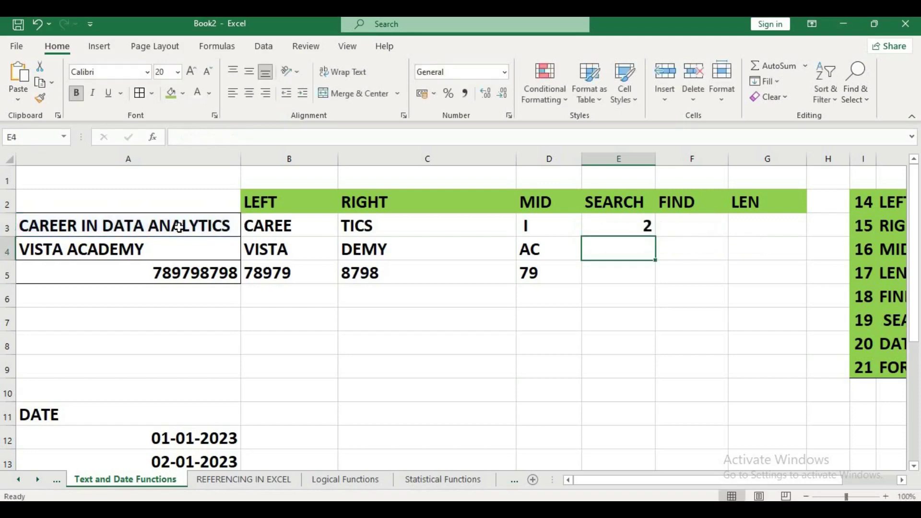
click(614, 230)
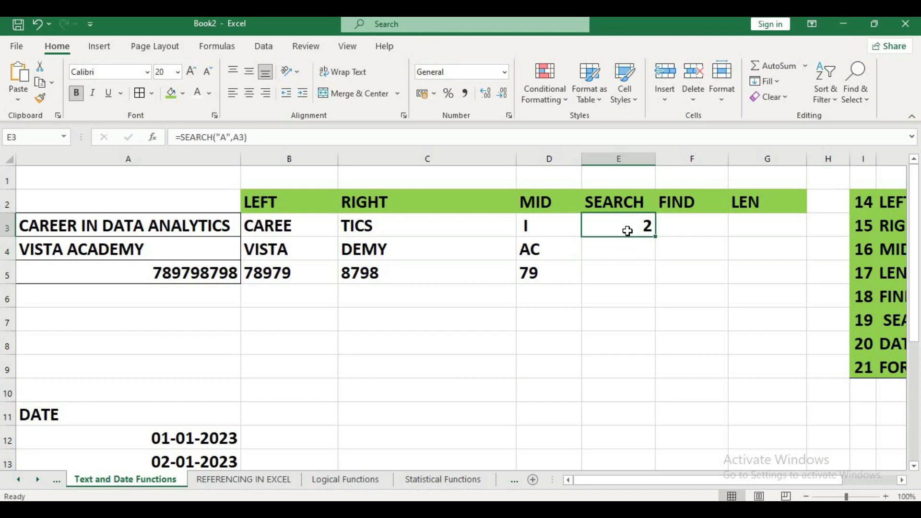
double_click(655, 239)
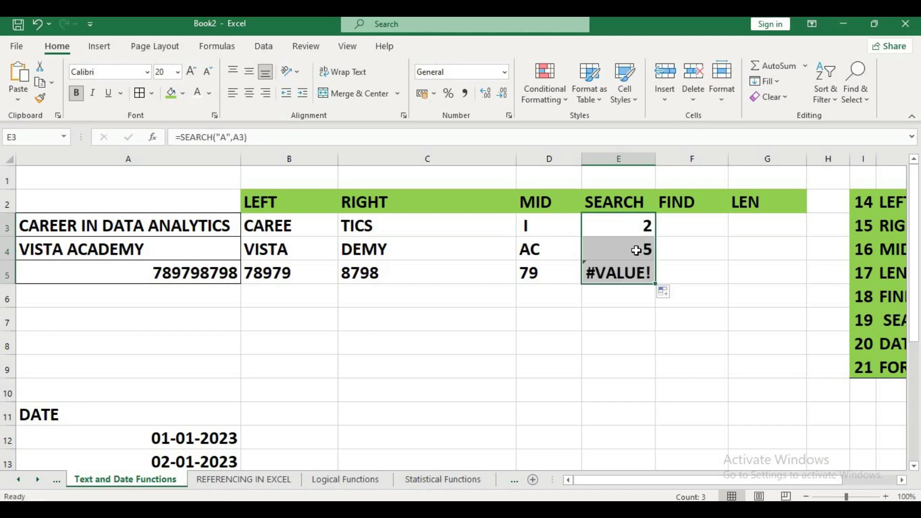
click(642, 249)
click(631, 275)
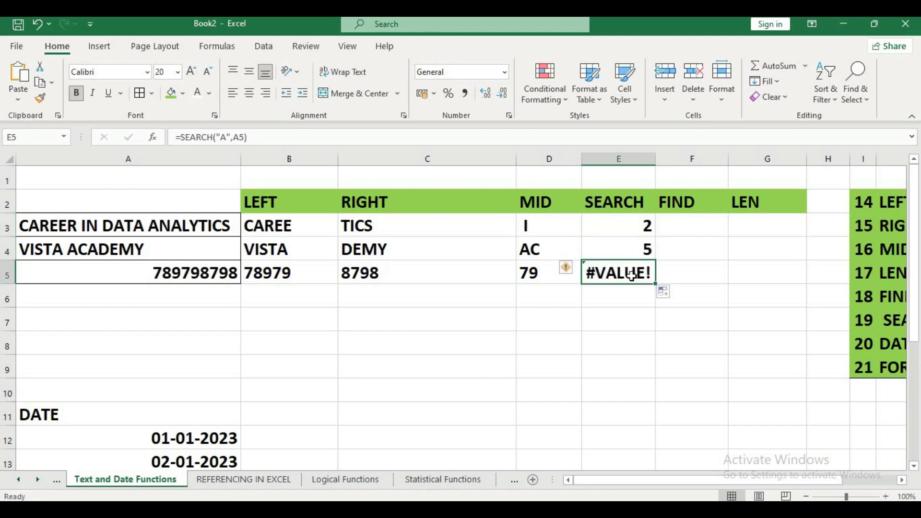
Enter =FIND("A",A3) in cell F3 under the FIND heading and fill the formula down to F5
click(689, 228)
text(=F)
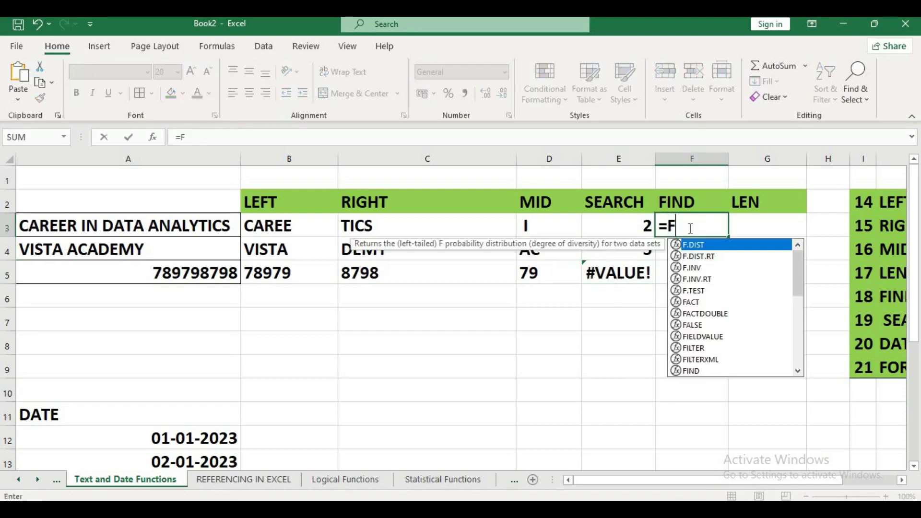
text(IND()
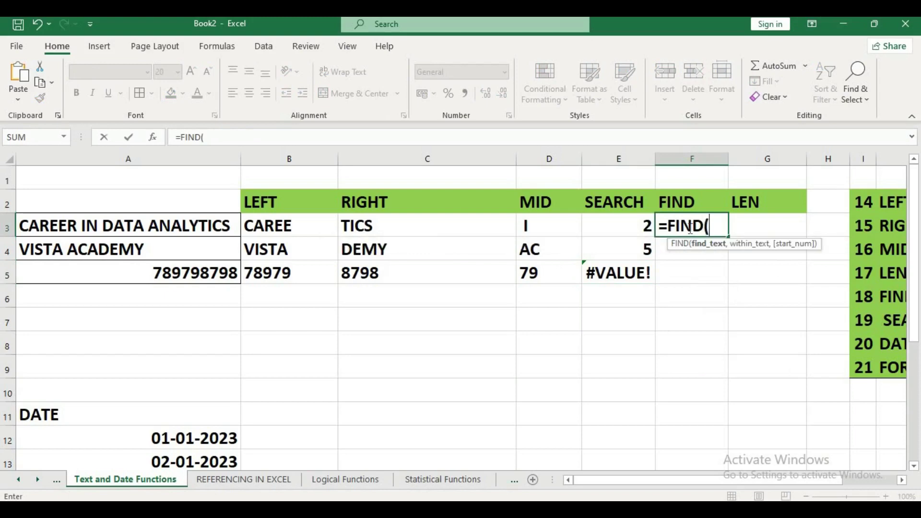
text("A",)
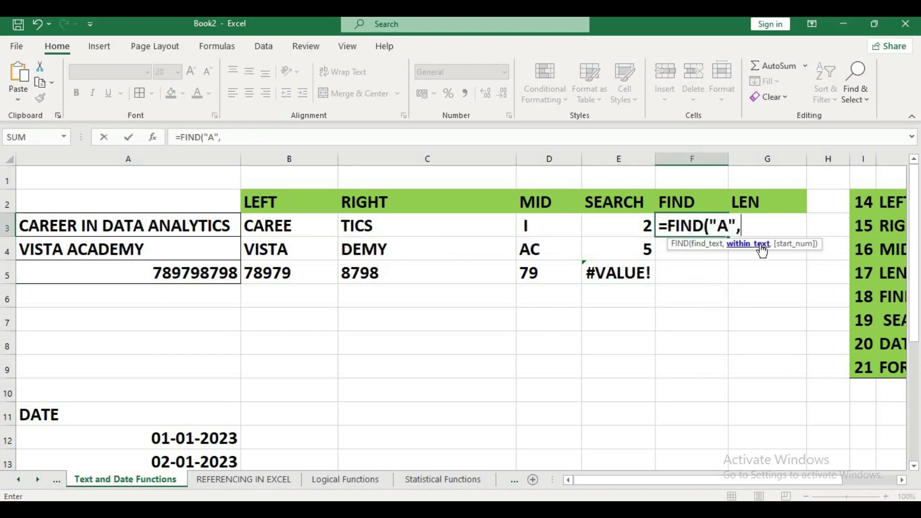
click(217, 223)
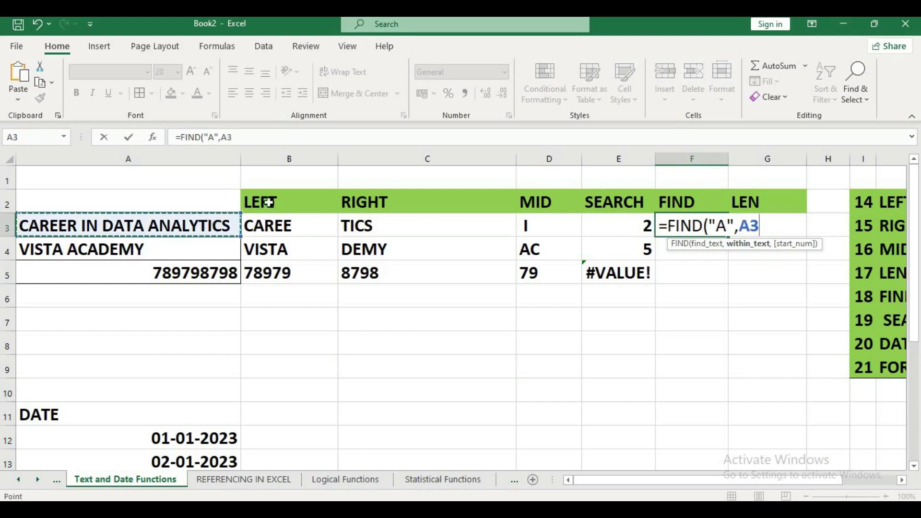
click(128, 137)
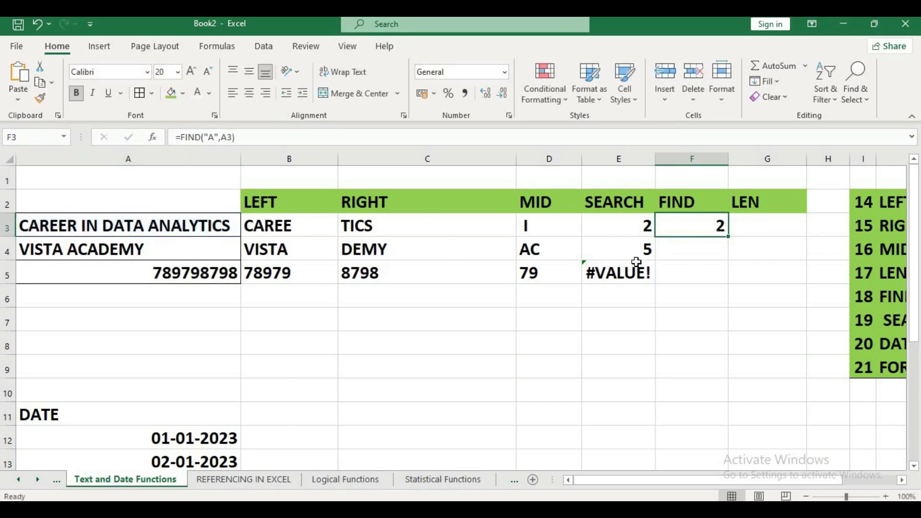
double_click(731, 239)
click(631, 233)
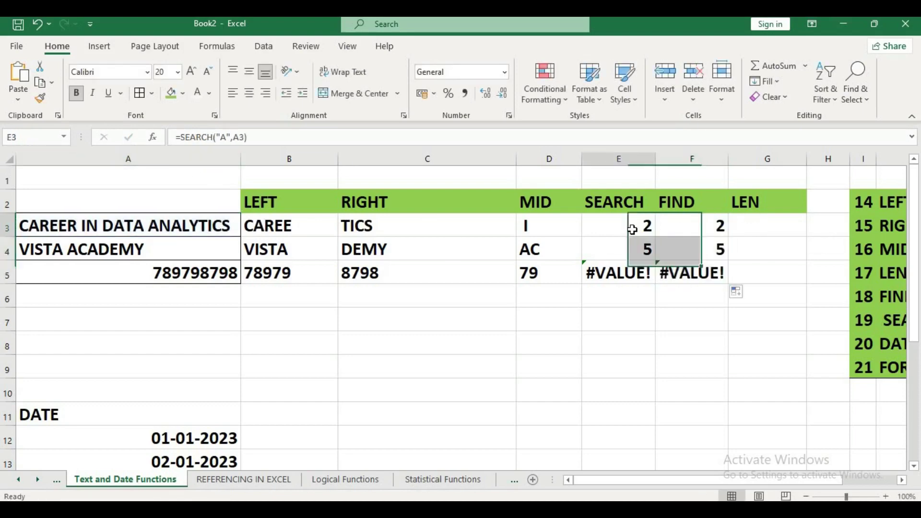
click(676, 230)
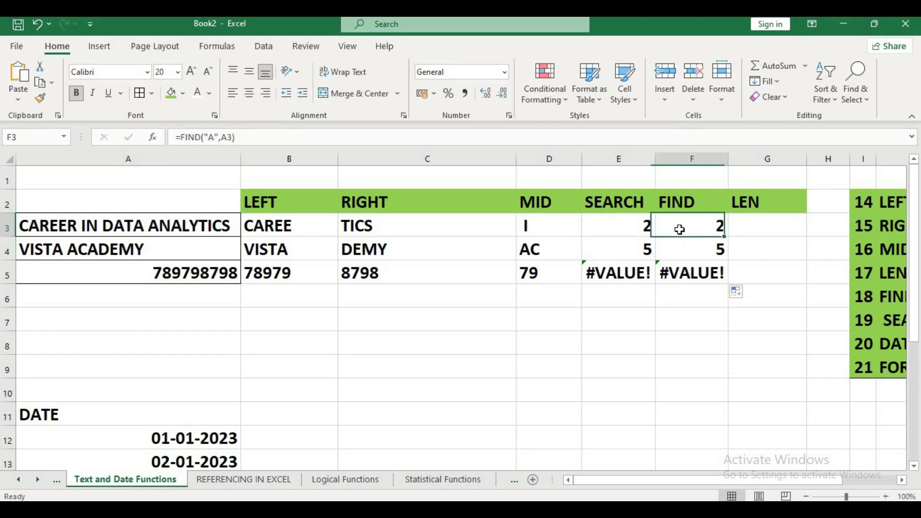
Change the search text of the SEARCH formula in E3 to lowercase "a" and fill it down to E5
click(638, 225)
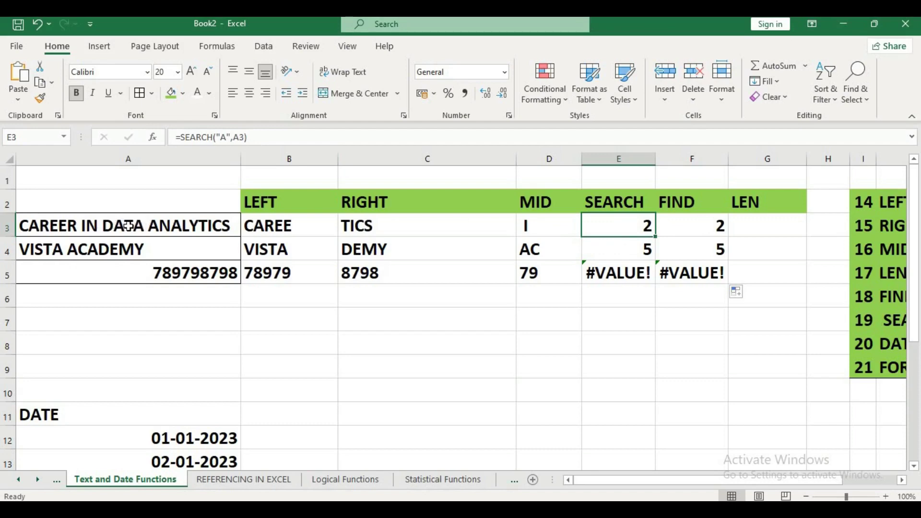
click(231, 139)
key(BackSpace)
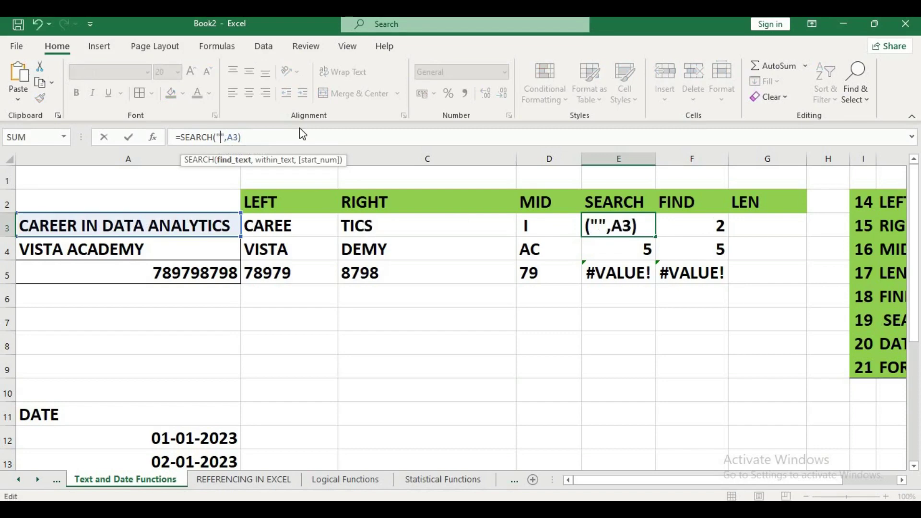
text(a)
key(Return)
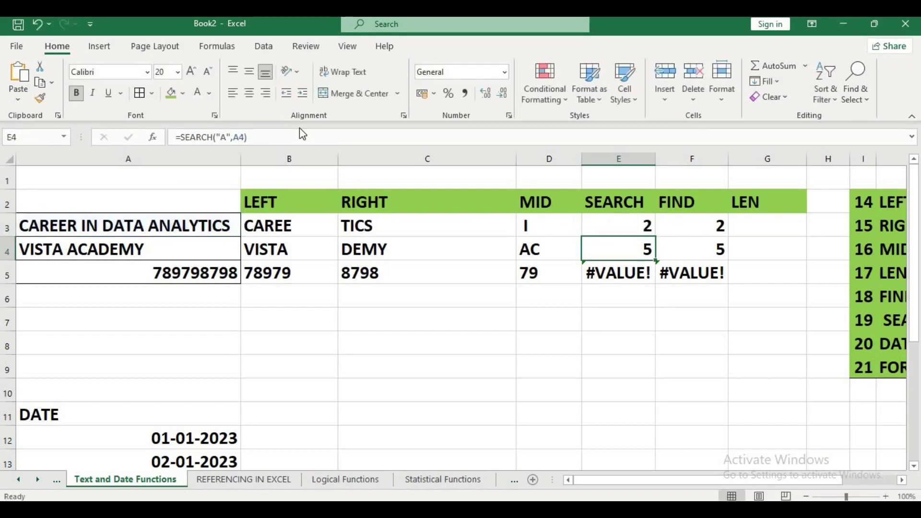
click(623, 225)
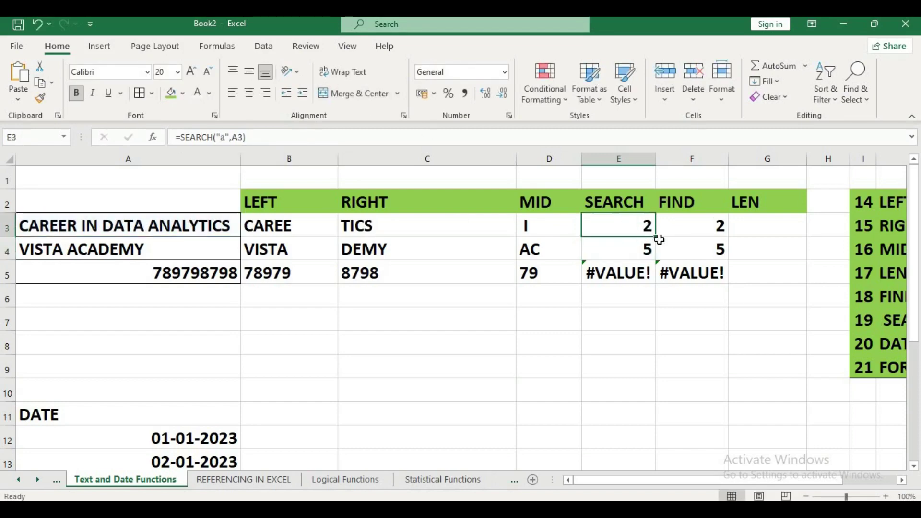
double_click(658, 240)
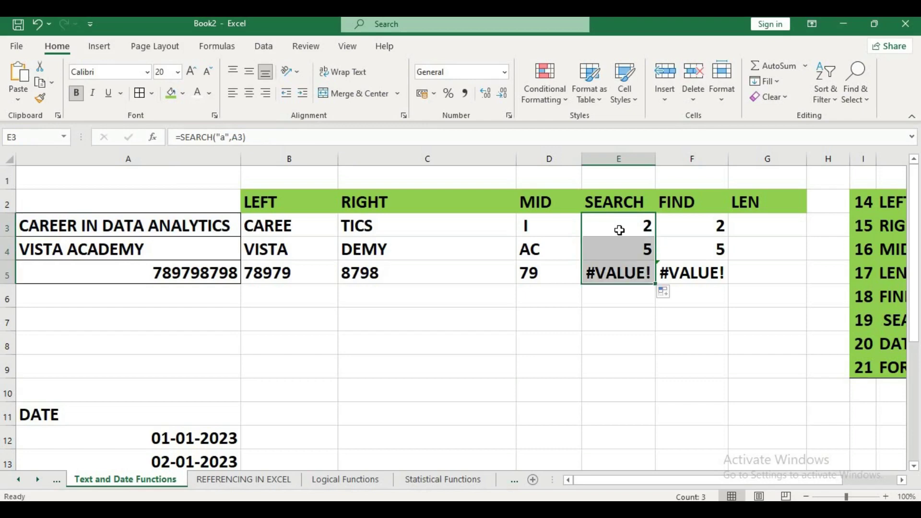
Change the search text of the FIND formula in F3 to lowercase "a", fill it down to F5, and compare it with E3
click(692, 228)
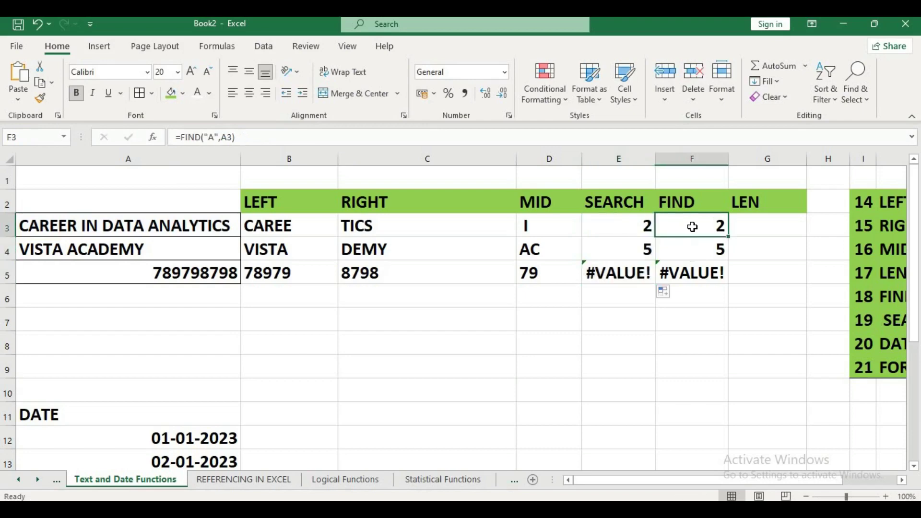
click(212, 137)
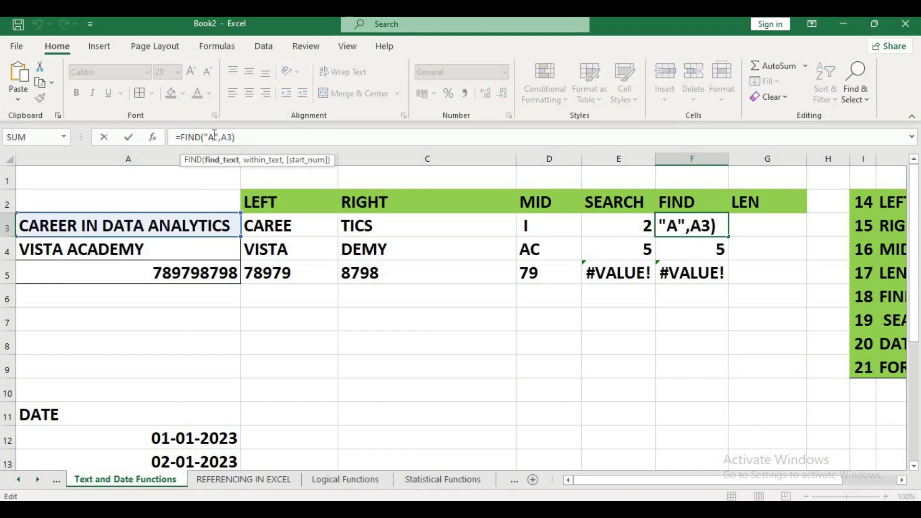
key(BackSpace)
text(a)
key(Return)
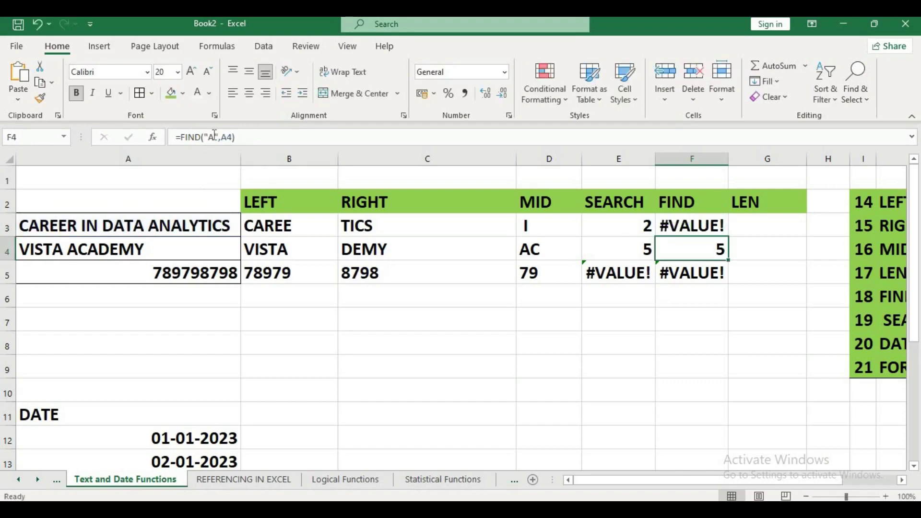
click(702, 233)
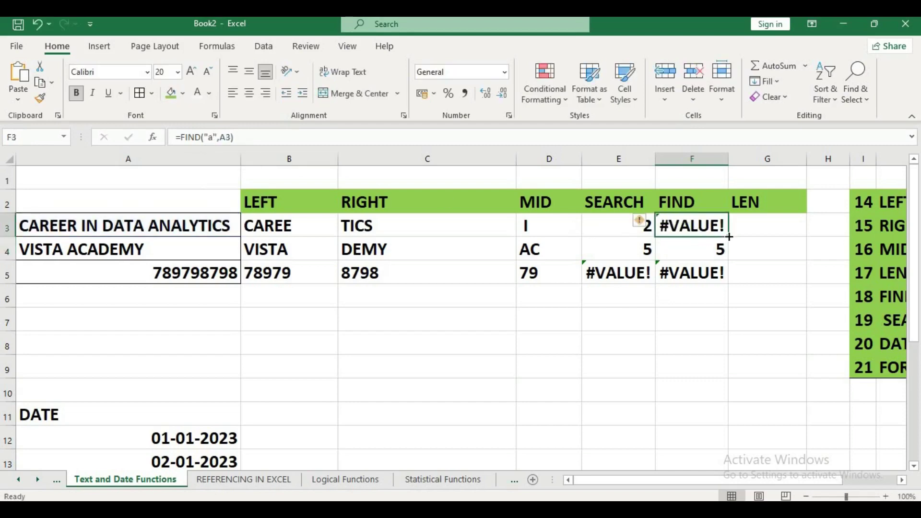
drag(728, 236, 729, 274)
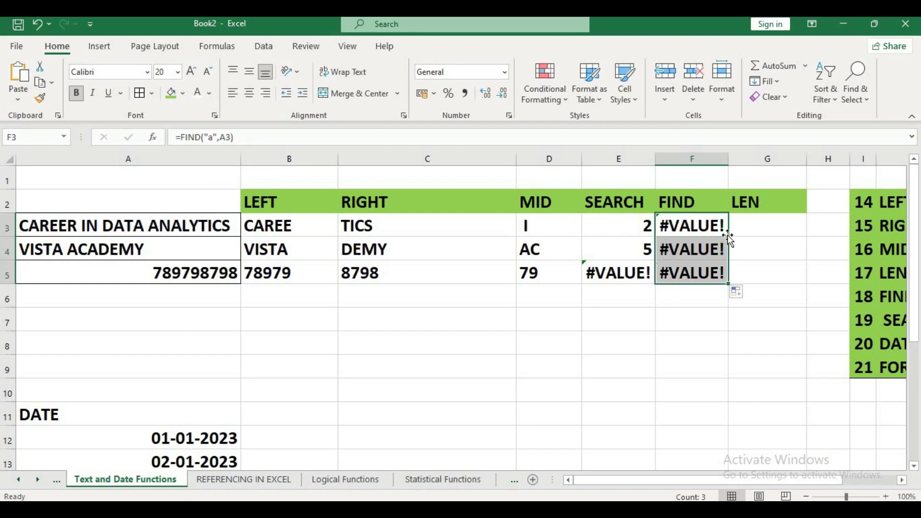
click(621, 229)
click(684, 232)
click(623, 218)
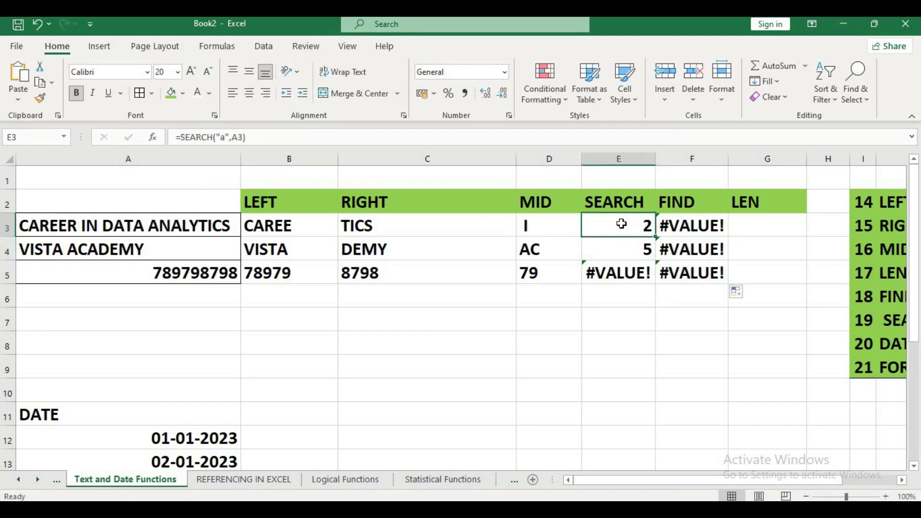
Re-enter lowercase "a" as the search text of the FIND formula in F3
click(694, 232)
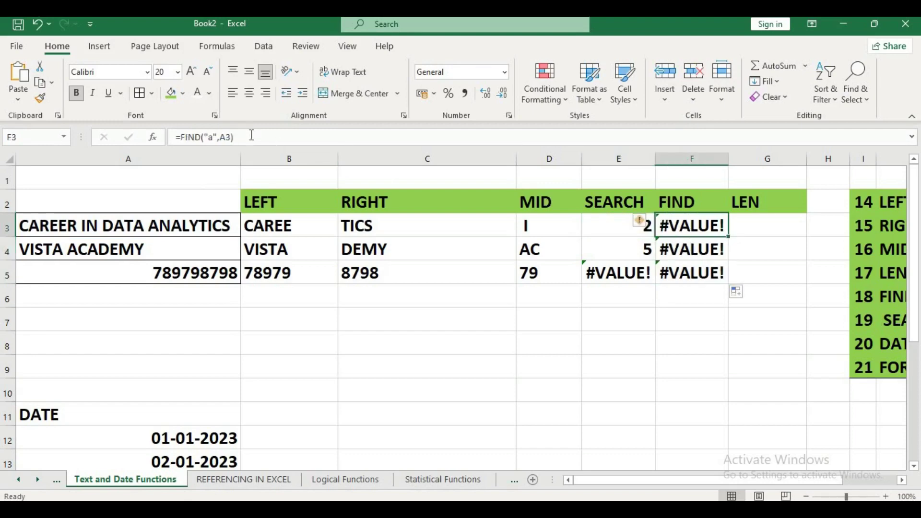
click(214, 139)
key(BackSpace)
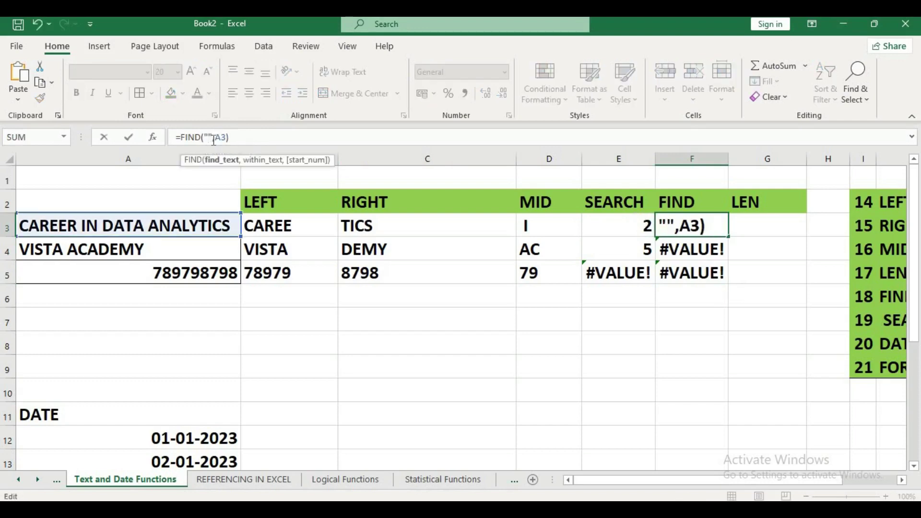
text(a)
key(Return)
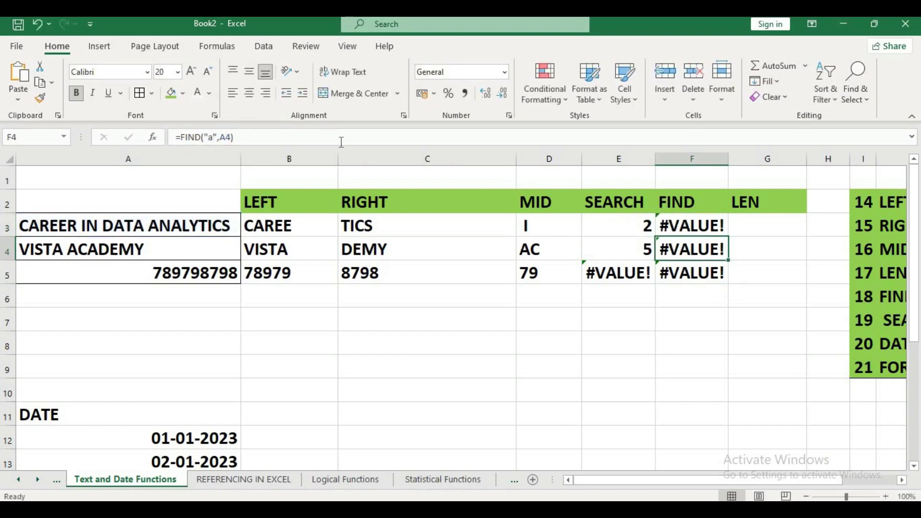
Set the search text of the FIND formula in F3 to uppercase "A"
click(702, 225)
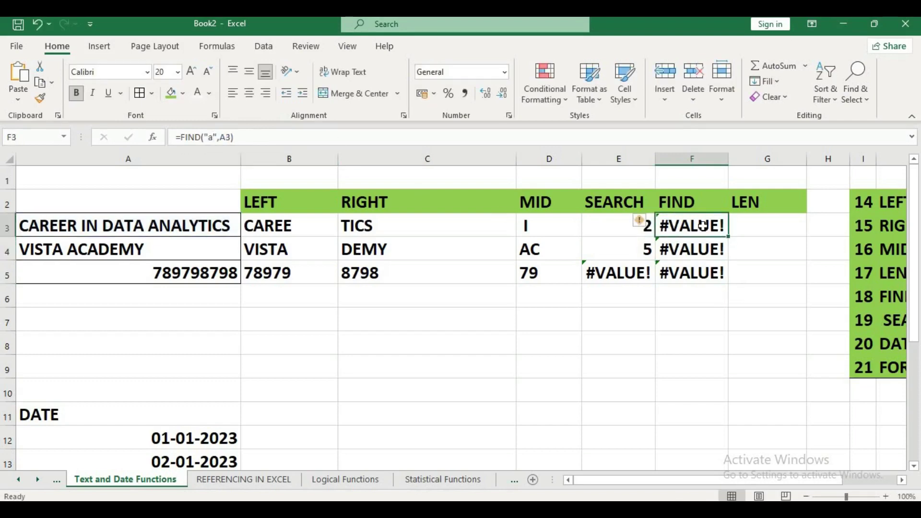
click(213, 142)
key(BackSpace)
text(A)
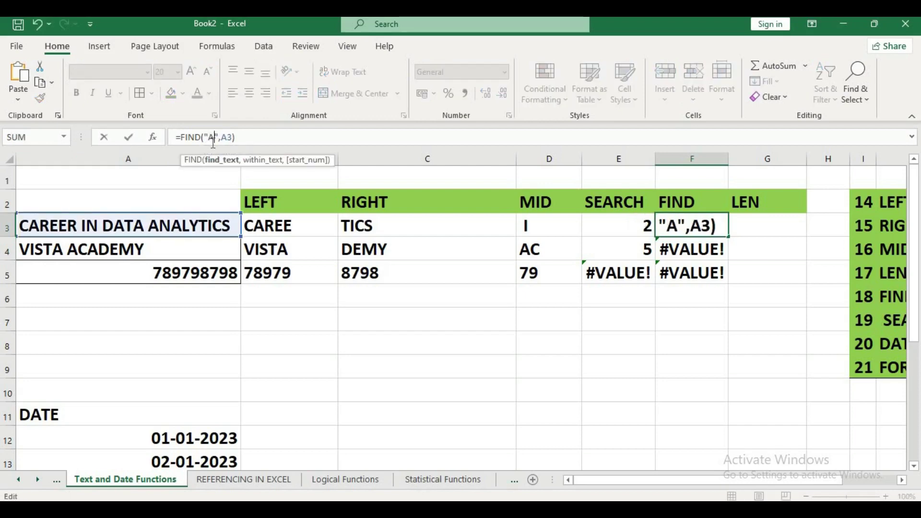
key(ctrl+Return)
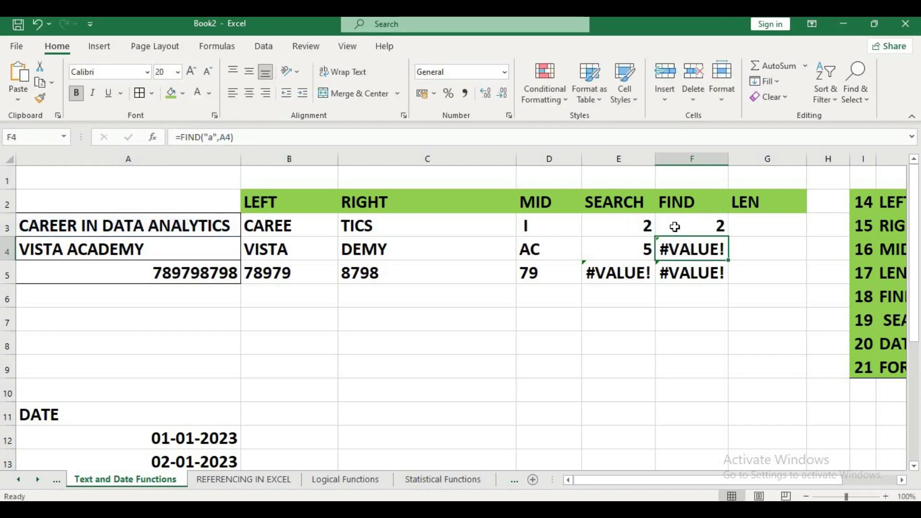
Fill the FIND formula from F3 down to F5 and compare it with the SEARCH formula in E3
drag(723, 234, 725, 242)
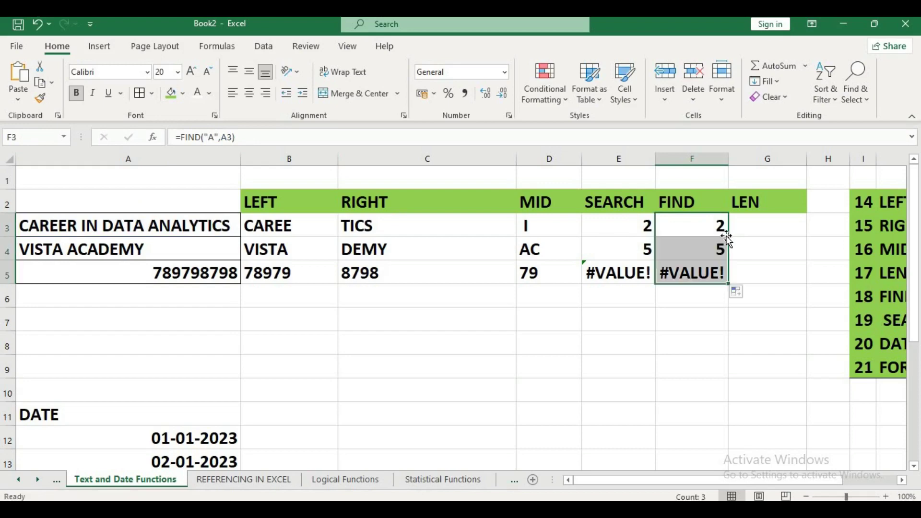
drag(643, 232, 642, 249)
click(642, 230)
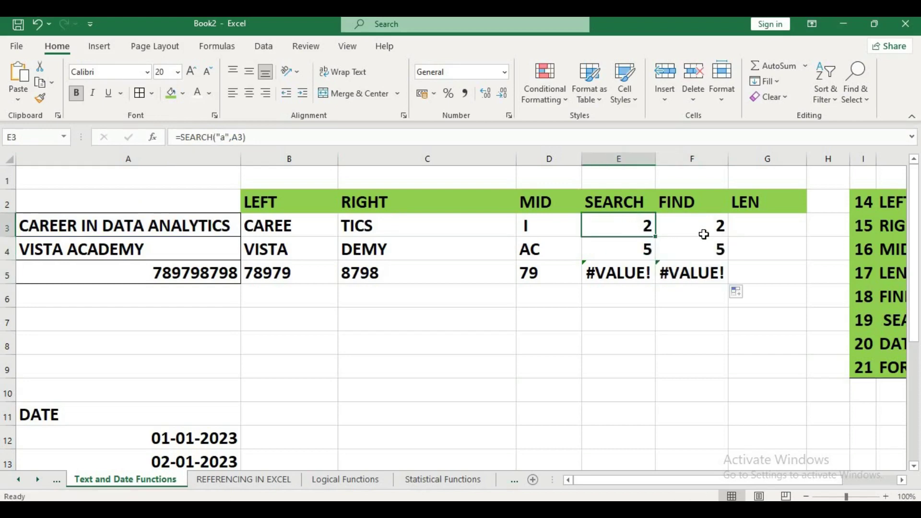
click(702, 235)
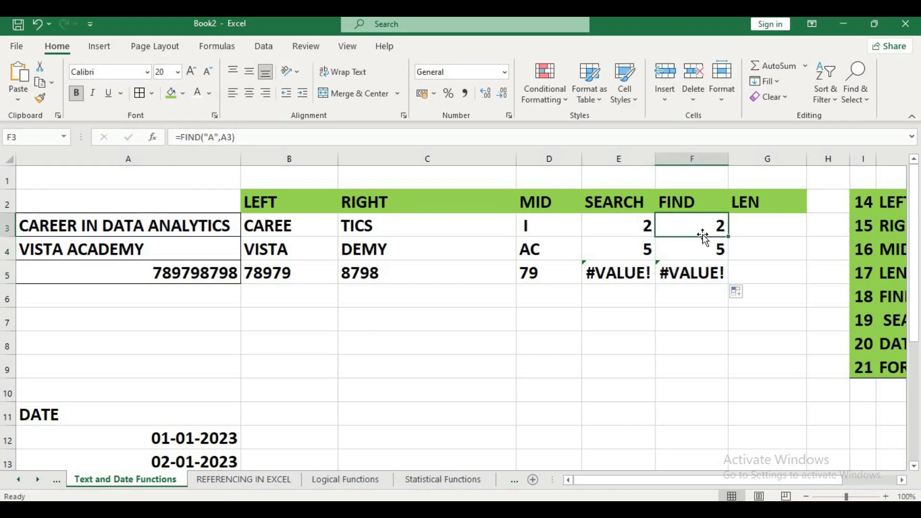
Add a start position of 3 to the SEARCH formula in E3 and fill it down to E5
click(642, 225)
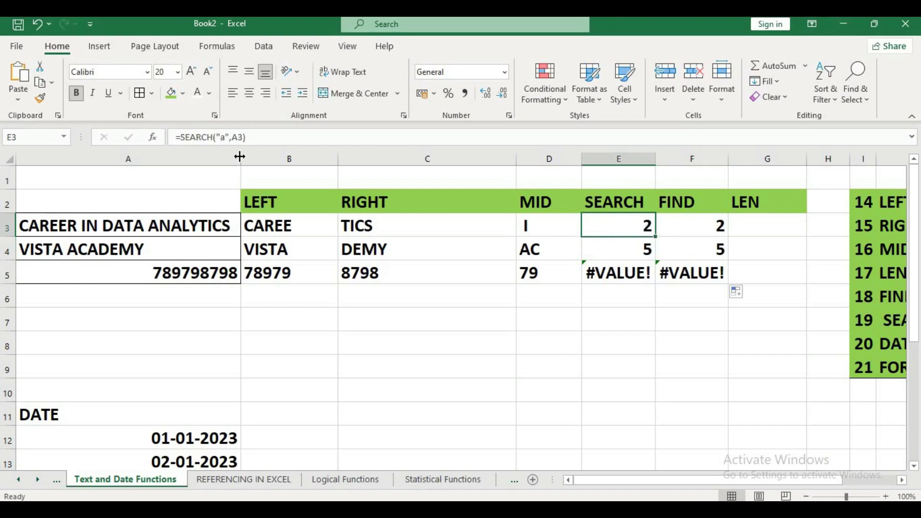
click(261, 143)
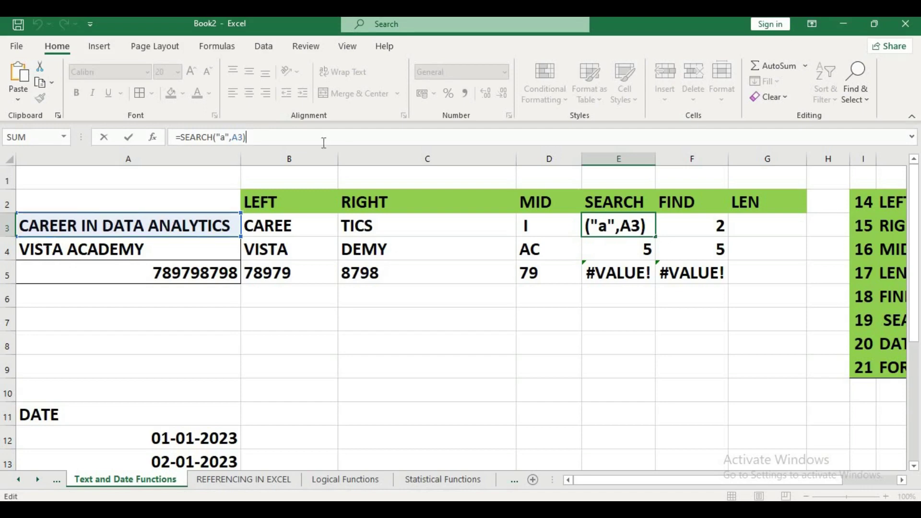
key(BackSpace)
text(,3)
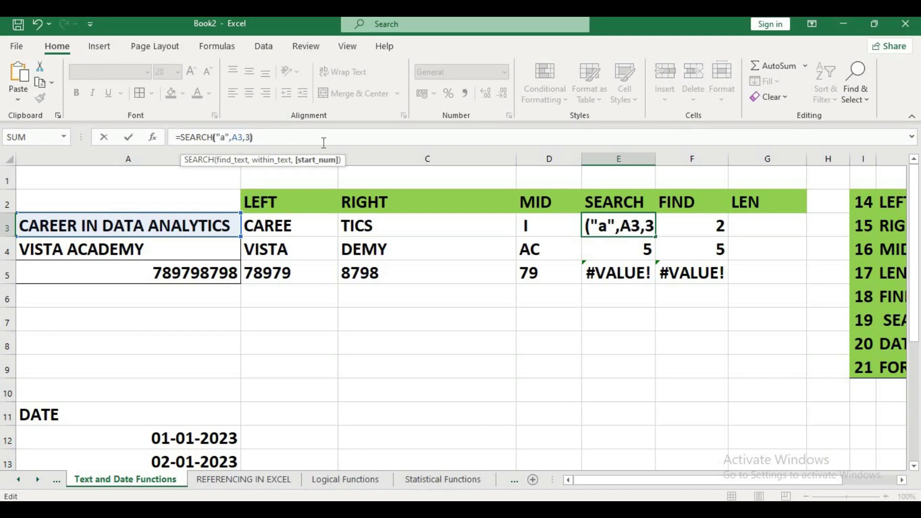
text())
key(Return)
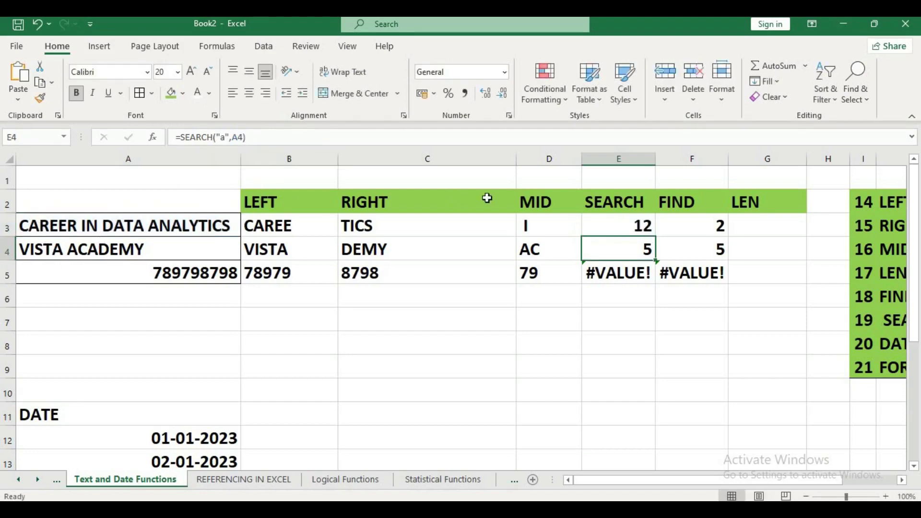
click(620, 227)
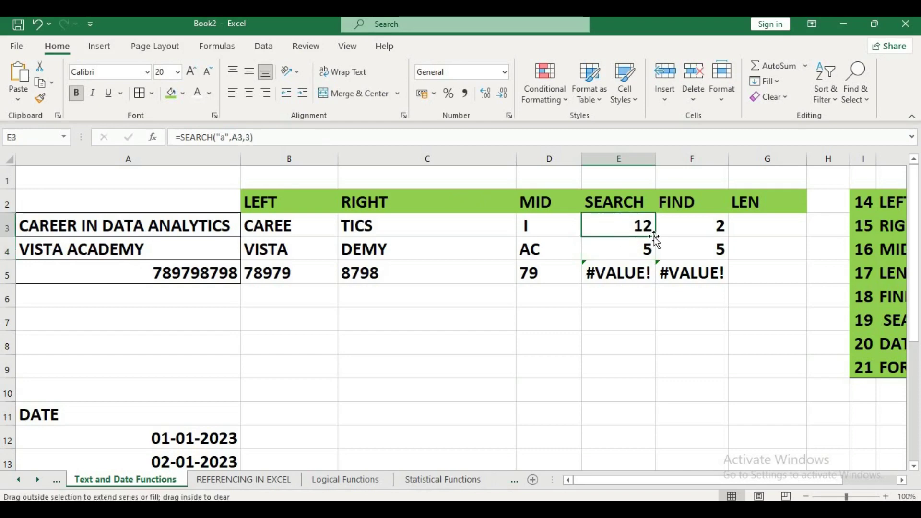
drag(654, 236, 650, 274)
click(646, 250)
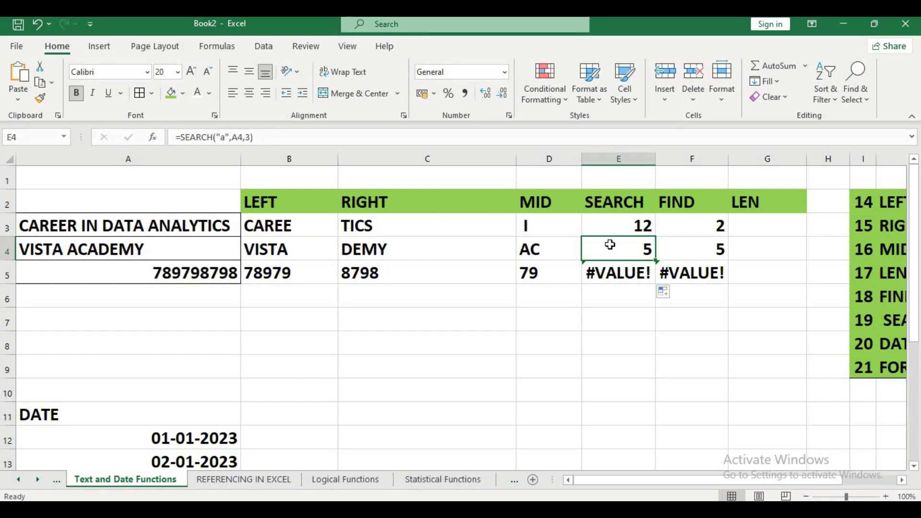
Set the start position of the SEARCH formula in E3 to 5 and fill it down to E5
click(603, 226)
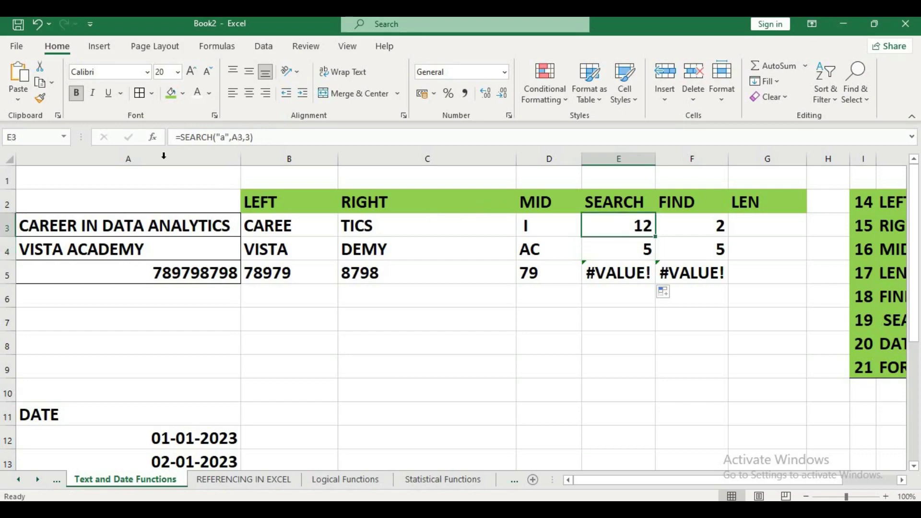
click(251, 138)
key(BackSpace)
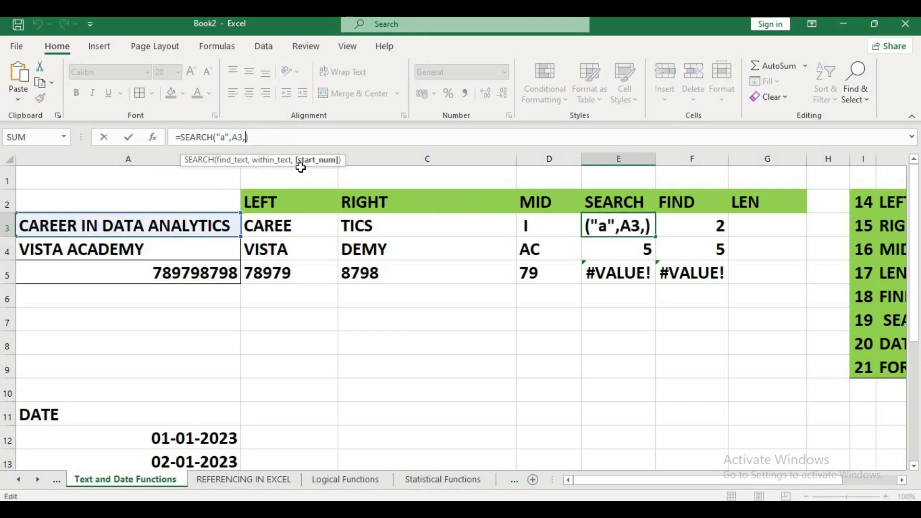
text(5)
key(Return)
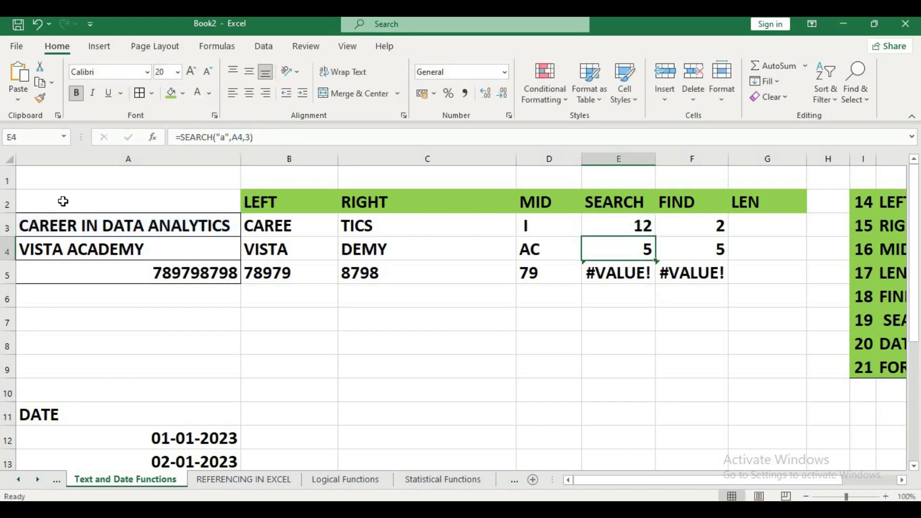
click(636, 230)
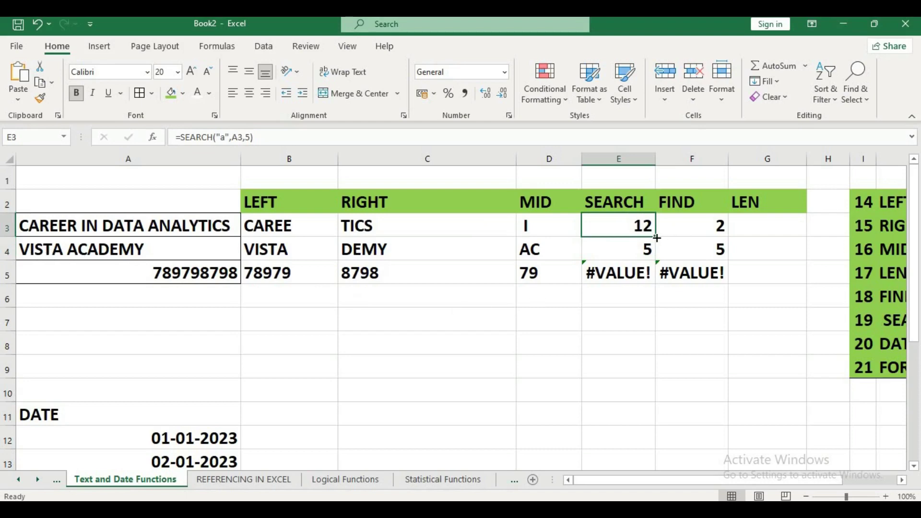
drag(657, 237, 656, 280)
click(638, 256)
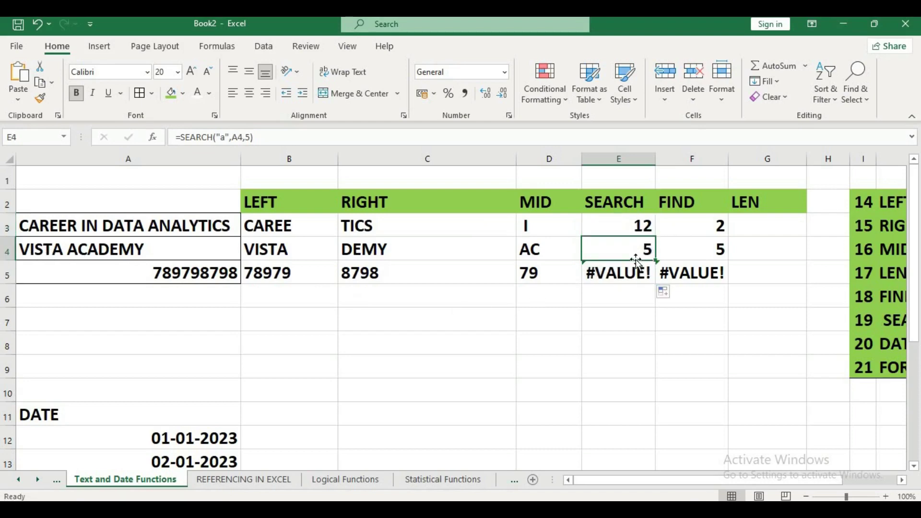
Set the start position of the SEARCH formula in E3 to 6 and fill it down to E5
click(633, 228)
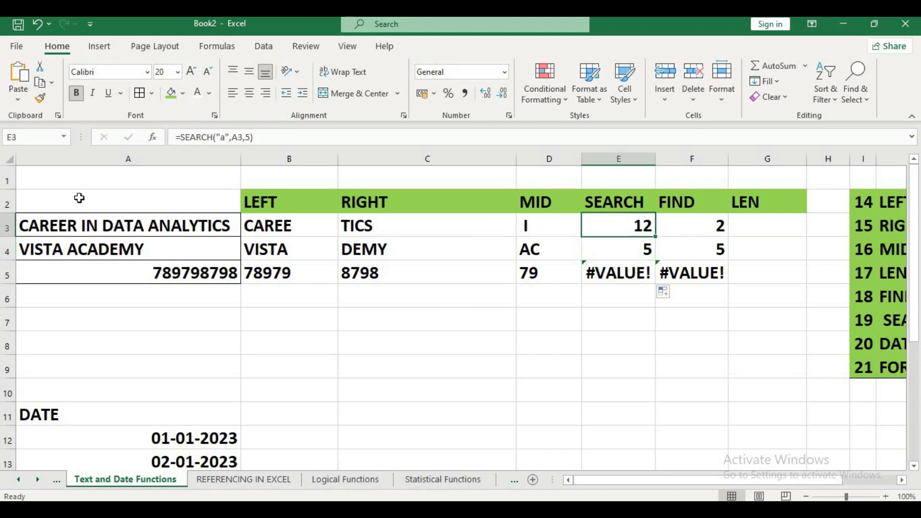
click(249, 138)
key(BackSpace)
text(6)
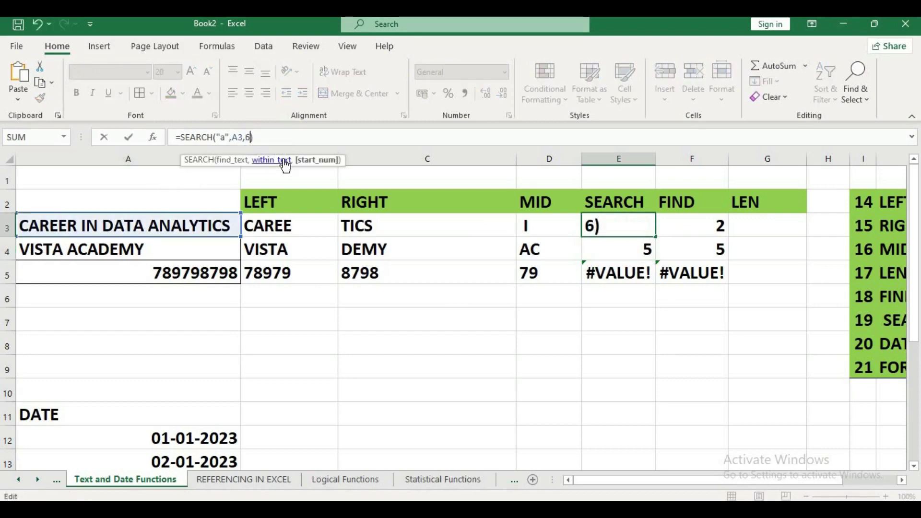
key(Return)
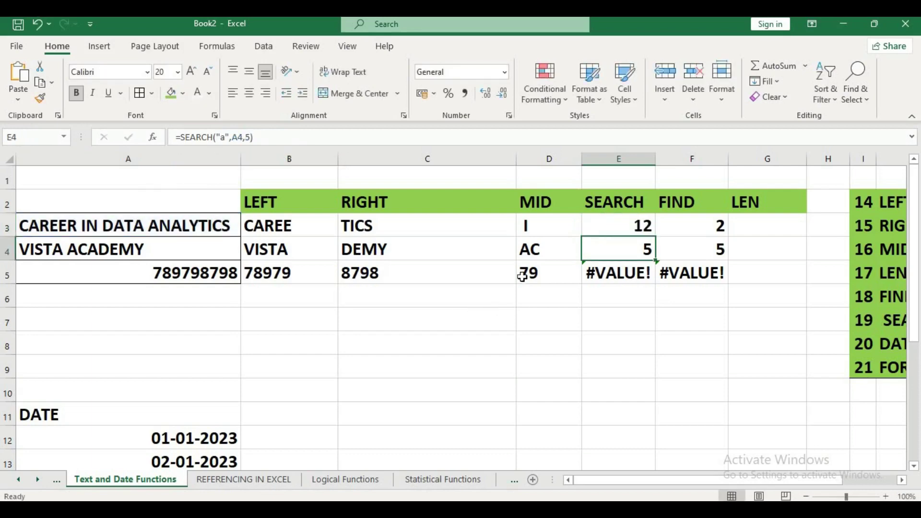
click(607, 227)
drag(655, 239, 662, 288)
click(631, 247)
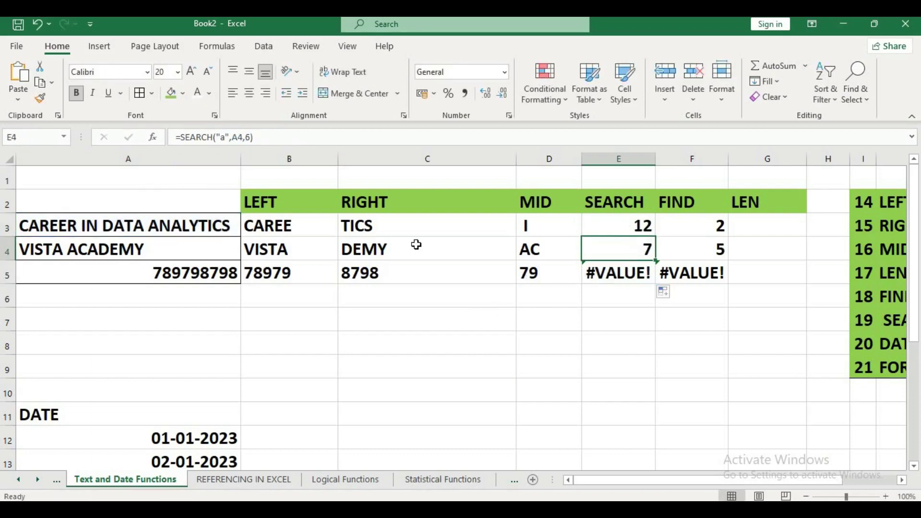
key(Up)
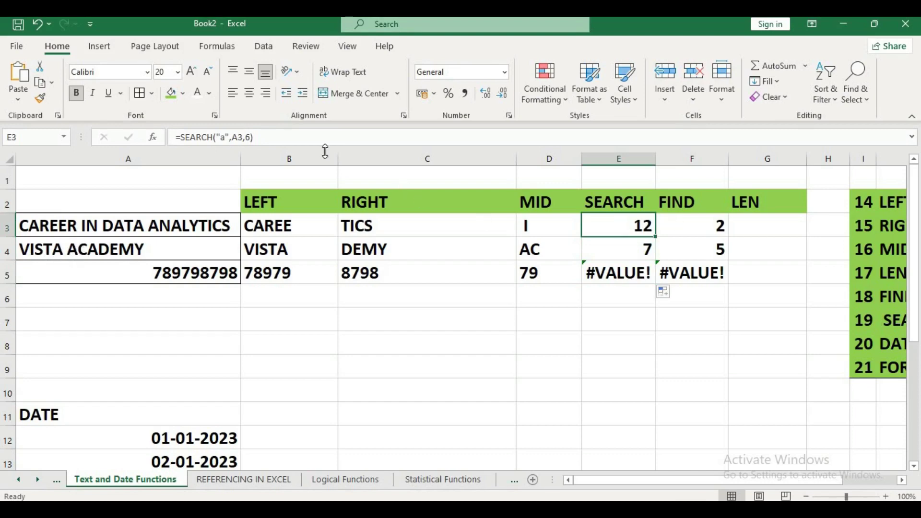
Add a start position of 6 to the FIND formula in F3, fill it down to F5, and compare it with E3
click(710, 223)
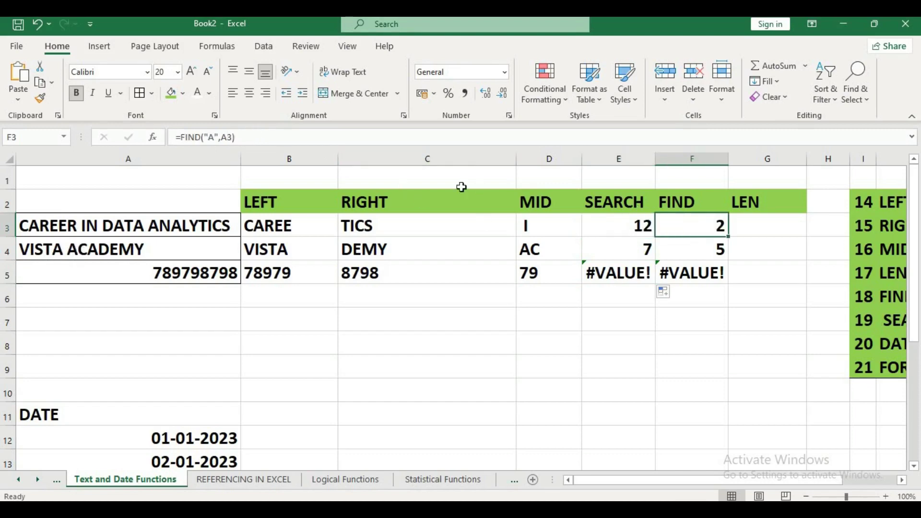
click(376, 144)
key(BackSpace)
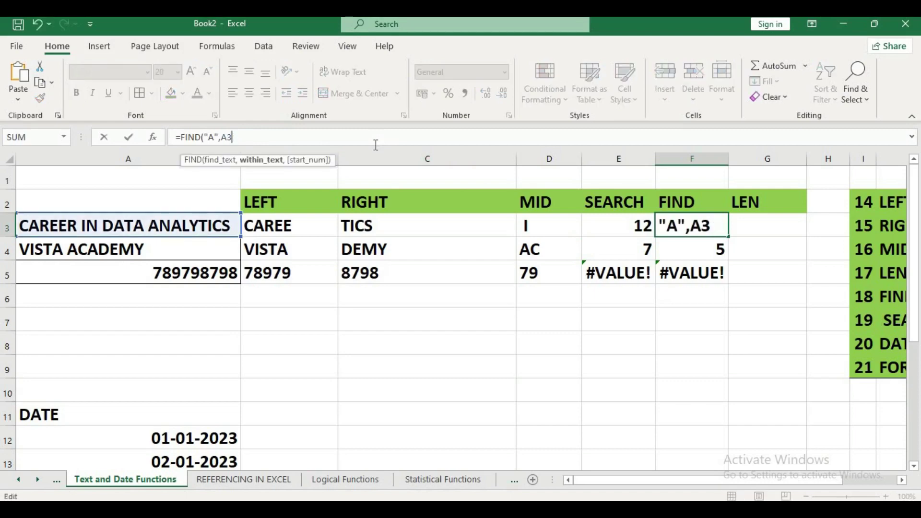
text(,6)
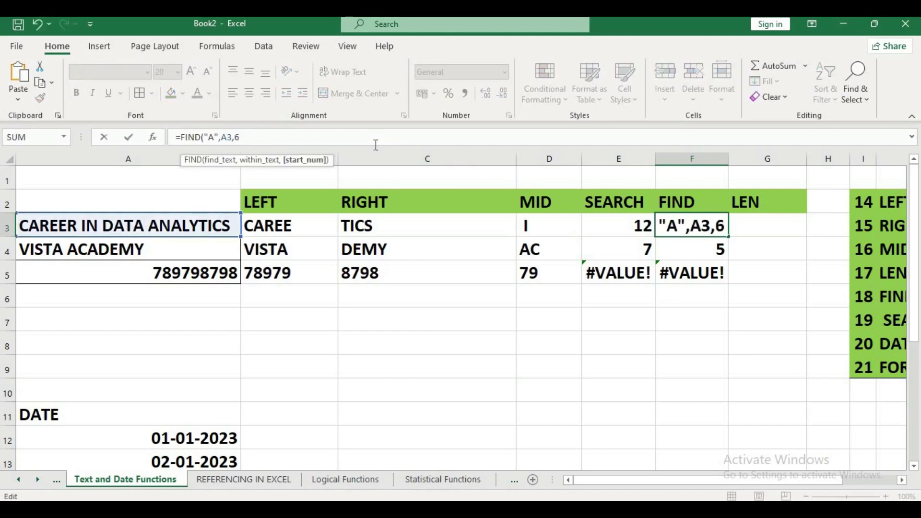
key(Return)
click(685, 221)
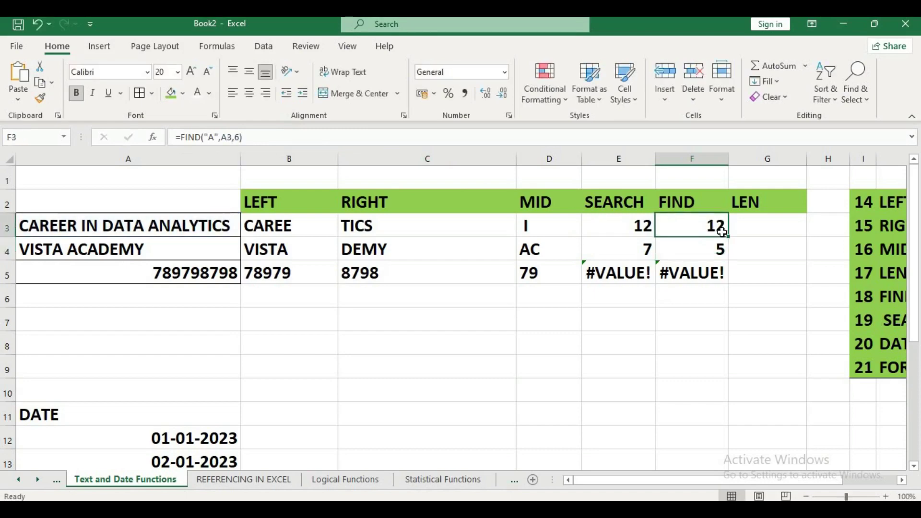
drag(728, 237, 720, 277)
click(716, 255)
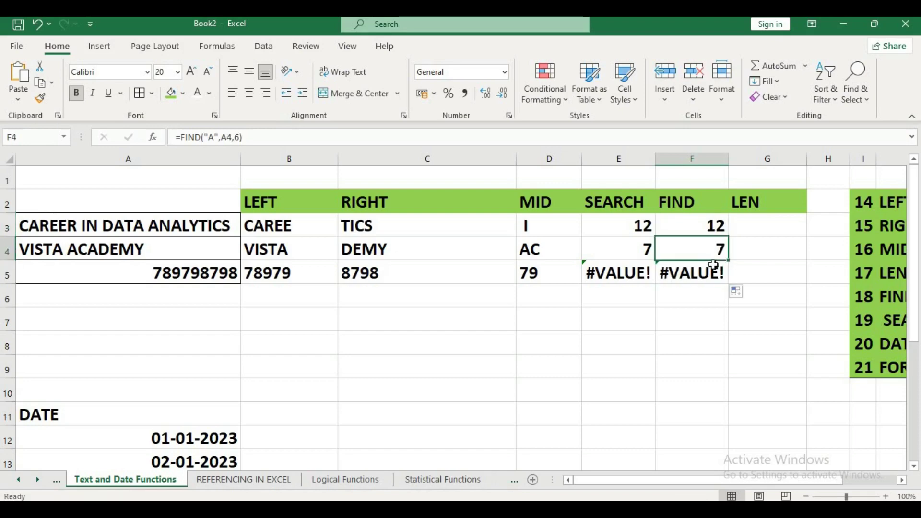
click(680, 225)
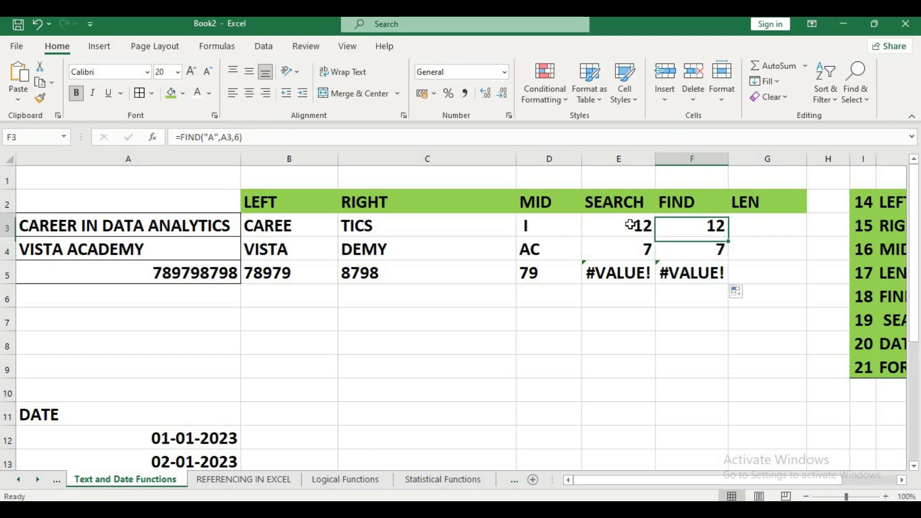
click(624, 223)
click(677, 226)
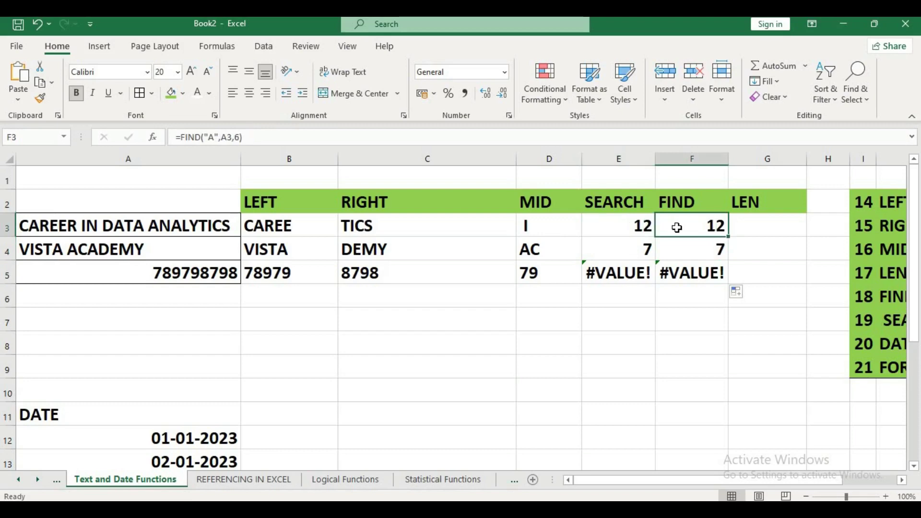
click(641, 224)
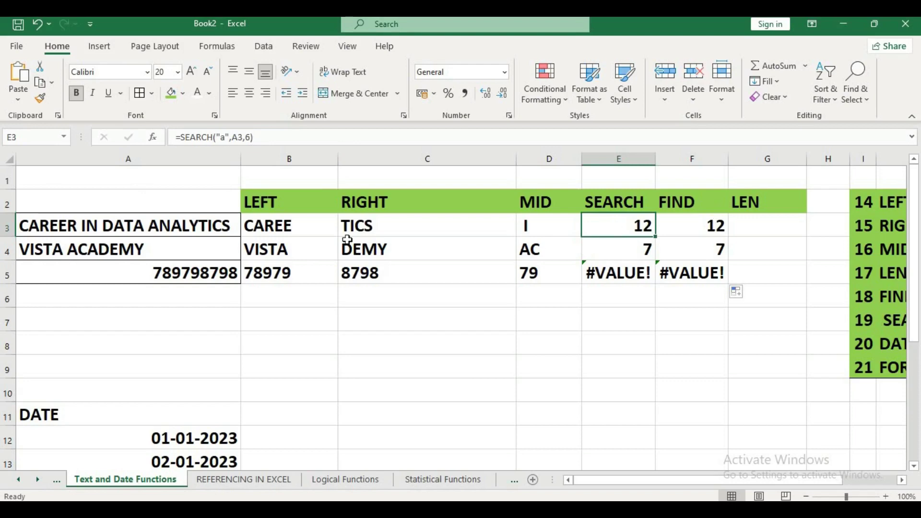
click(709, 226)
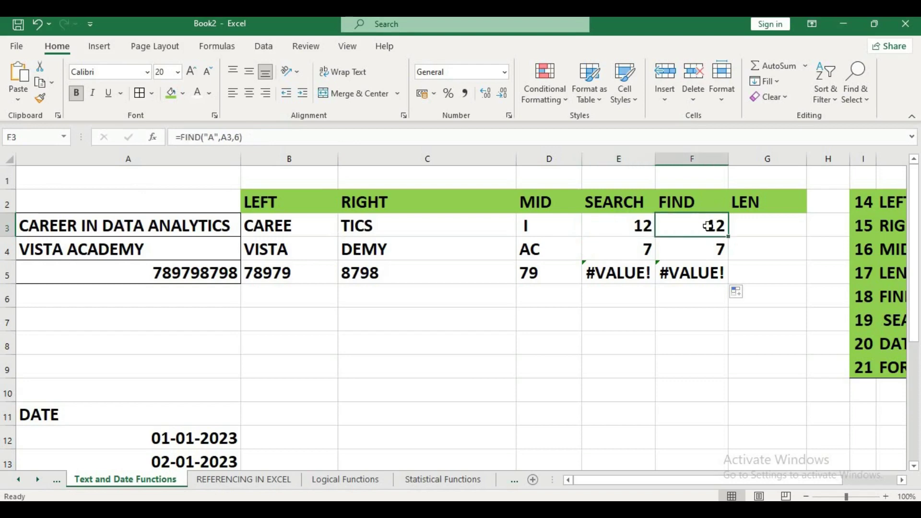
Enter =LEN(A3) in G3 to count the characters of the sample text and fill it down to G5
click(773, 233)
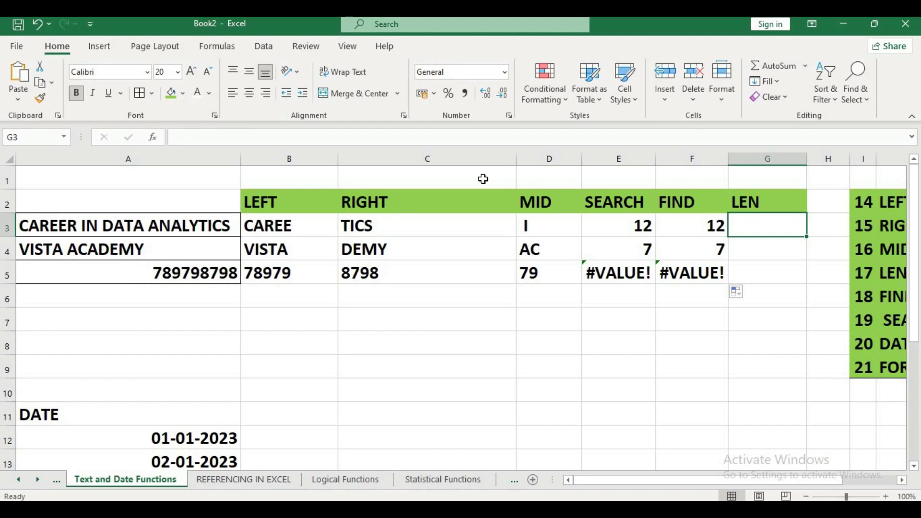
text(=LE)
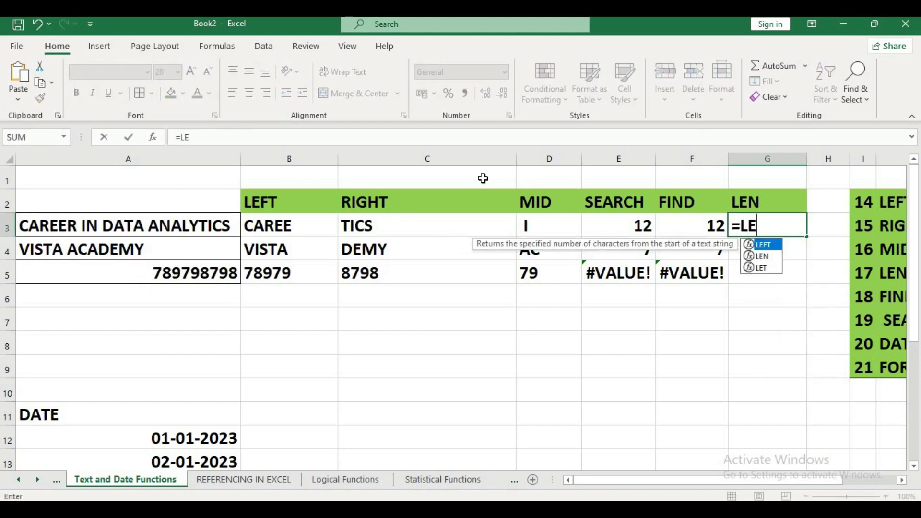
text(N()
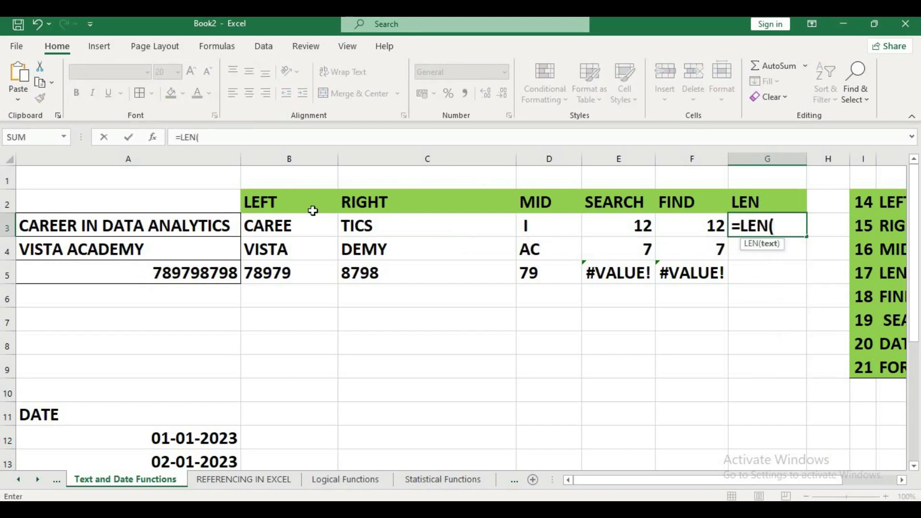
click(183, 222)
click(128, 137)
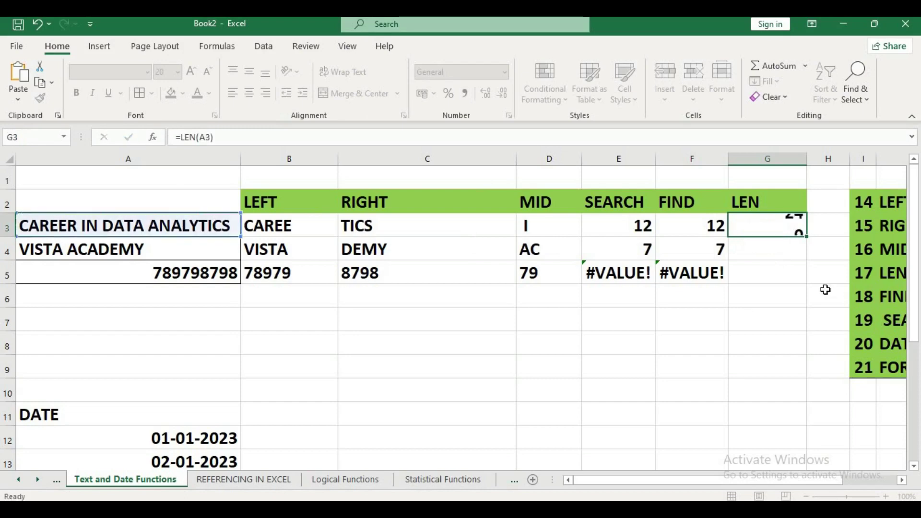
drag(807, 237, 799, 276)
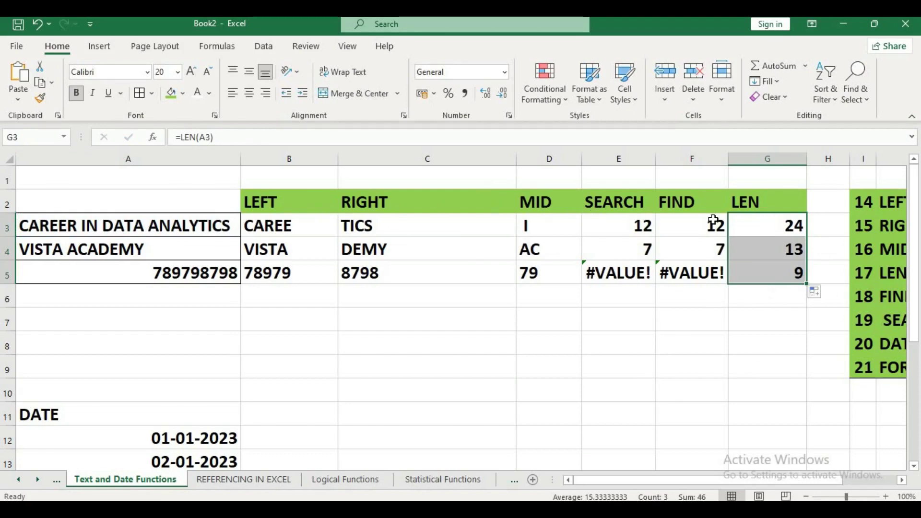
Enter the heading TEXT in cell B10, above the area beside the DATE column
scroll(711, 244, down, 3)
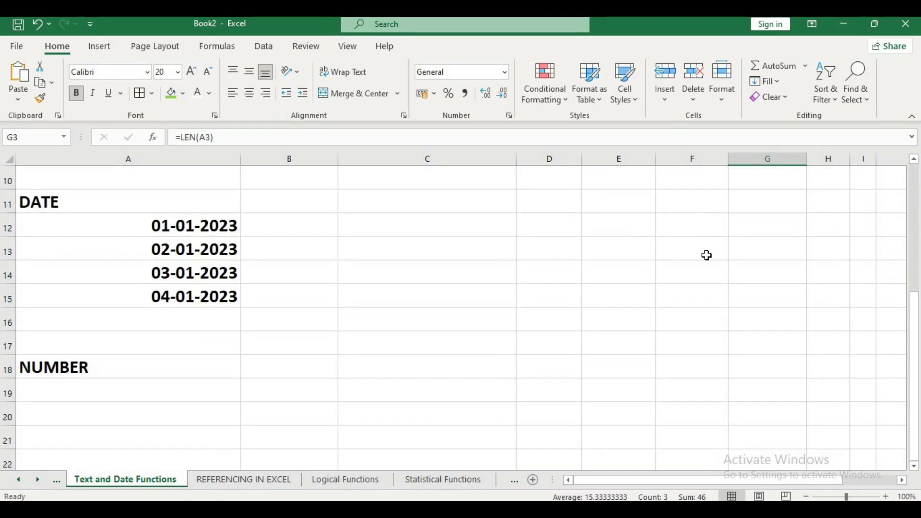
scroll(705, 255, up, 1)
click(216, 297)
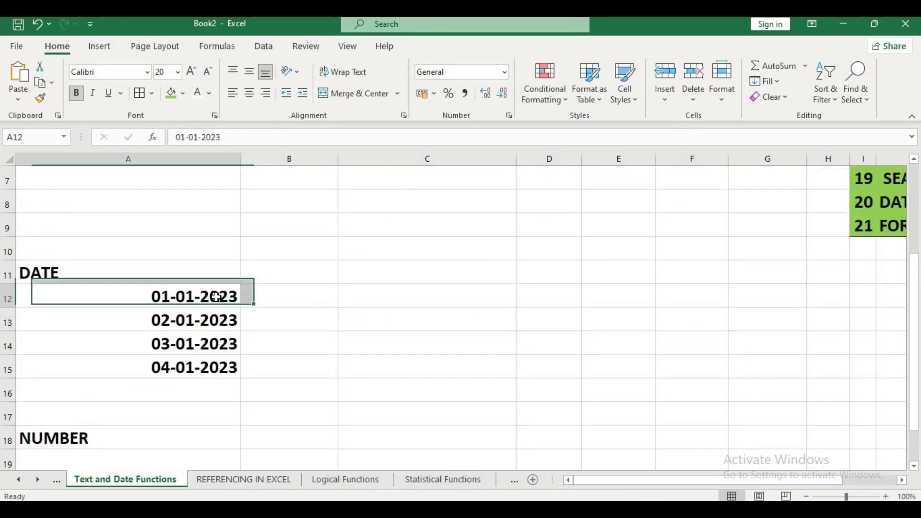
click(272, 276)
click(302, 251)
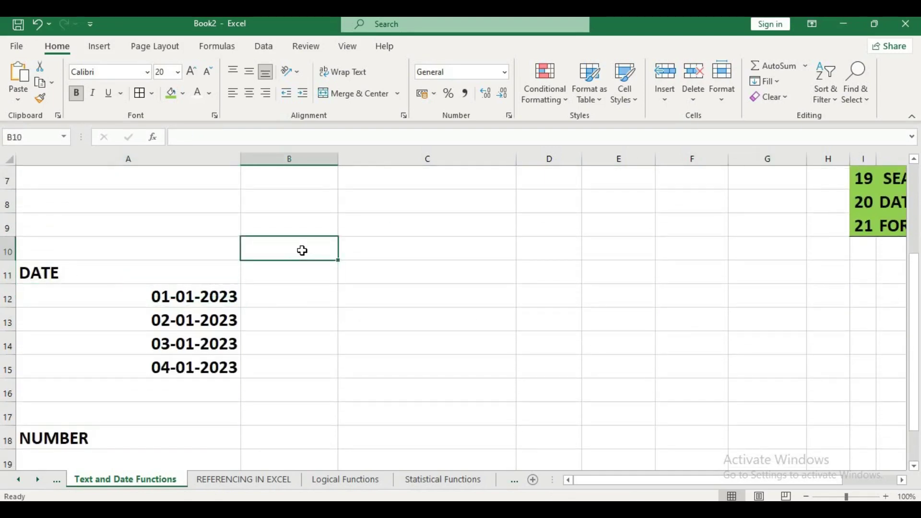
text(TEDDX)
key(BackSpace)
key(BackSpace)
key(BackSpace)
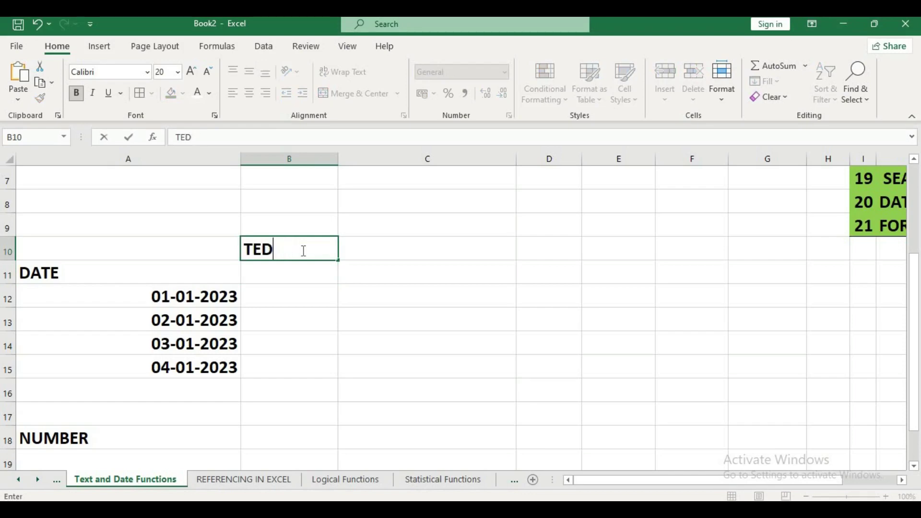
text(XT)
key(Return)
Enter =TEXT(A12,"DDD") in B12 to show the date's short weekday name and fill it down to B15
key(Return)
text(=TE)
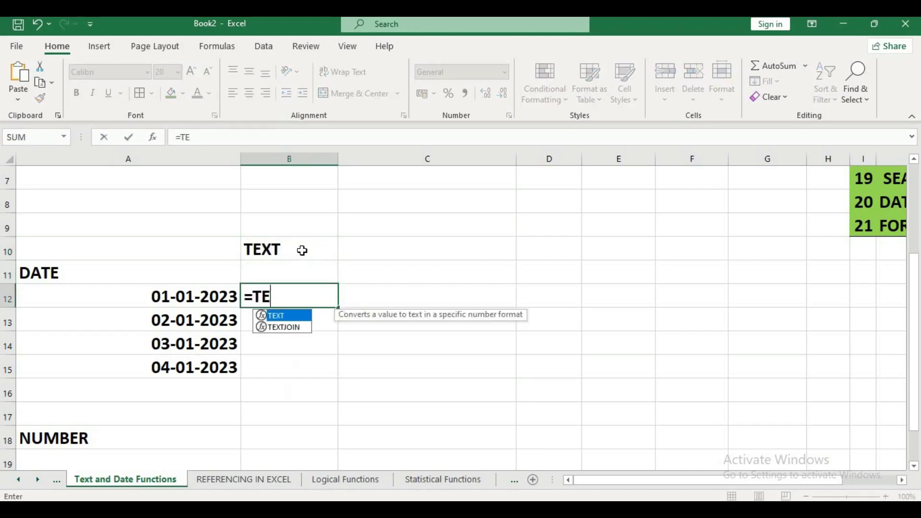
text(XT()
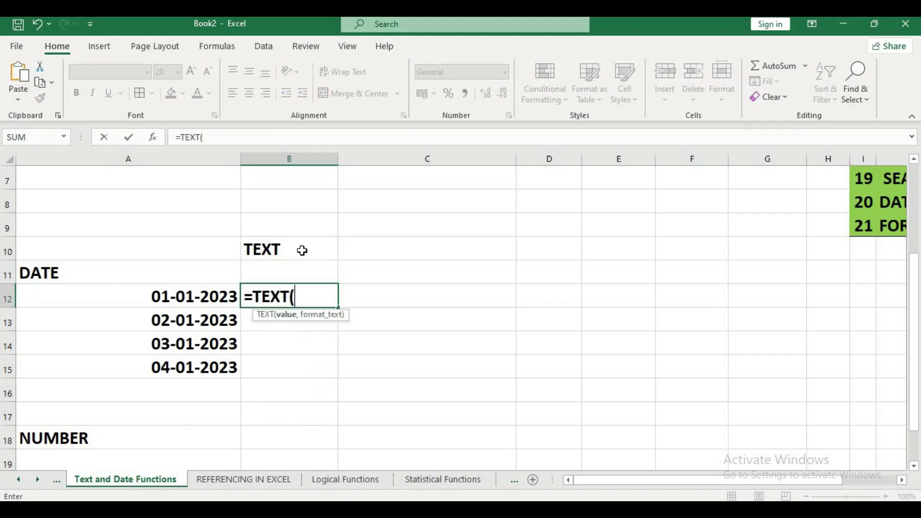
click(199, 297)
text(,")
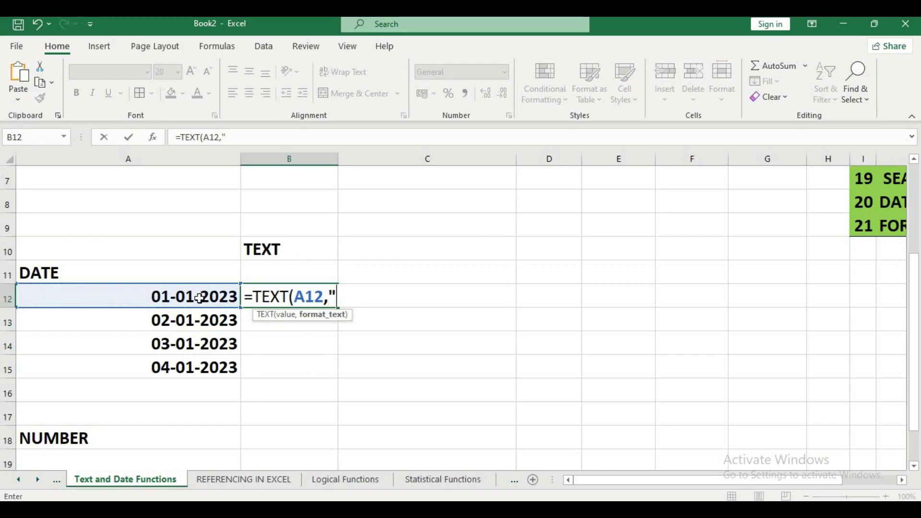
text(DDD"))
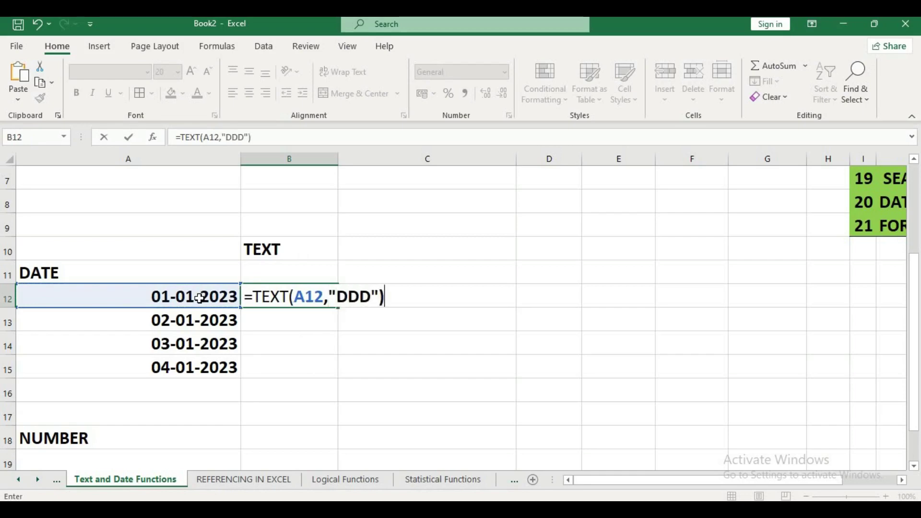
key(Return)
click(320, 297)
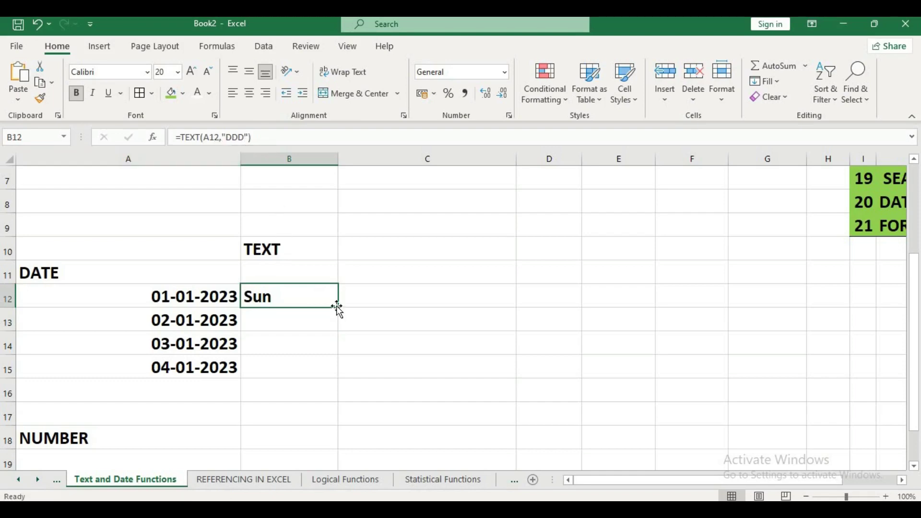
drag(337, 308, 339, 377)
Enter the heading WEEKDAYS in B11 above the weekday names
click(293, 270)
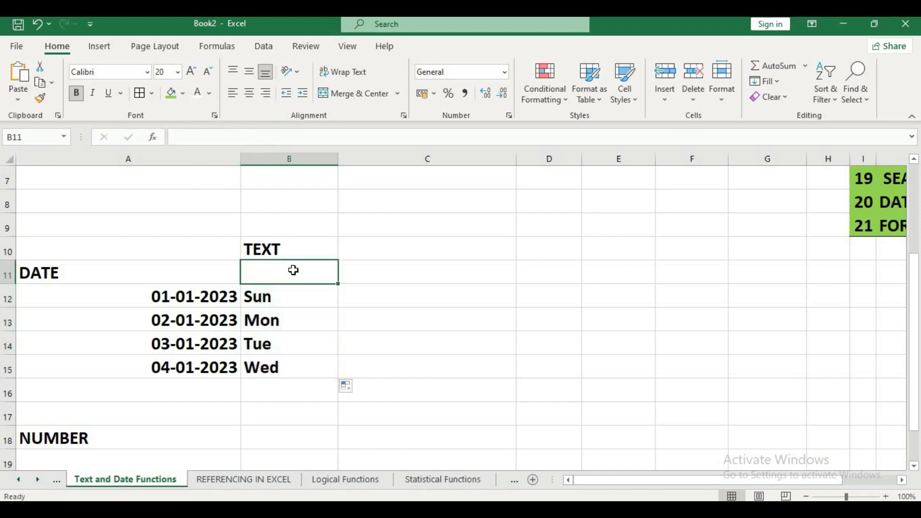
text(WEEKDAYS)
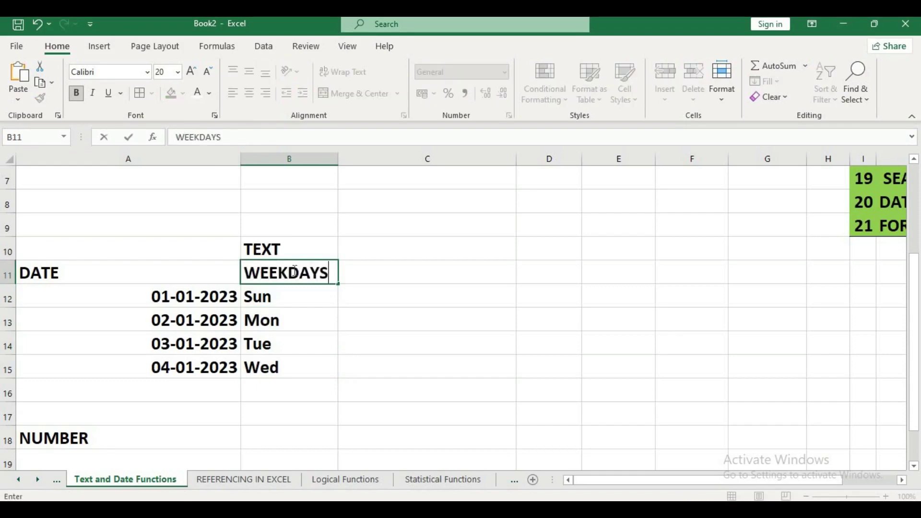
key(Return)
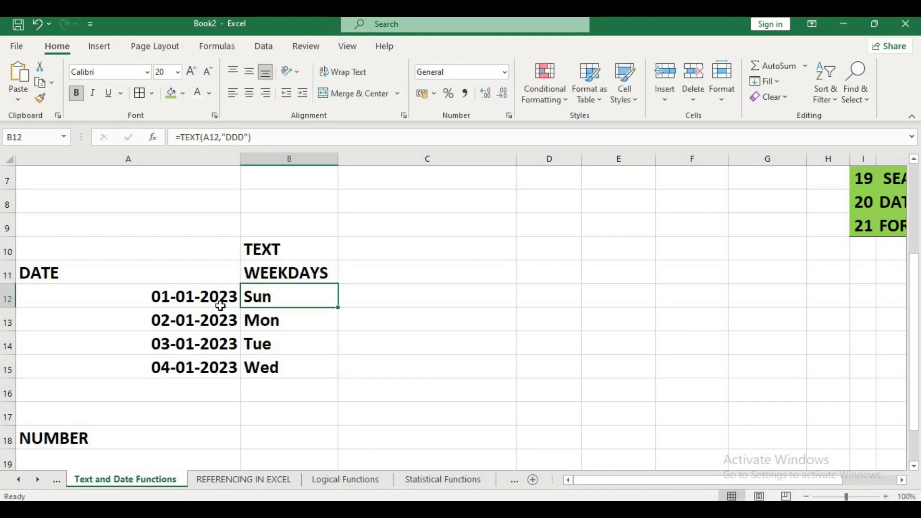
Apply the Short Date format to A12, fill it down to A15, and compare A12 with the weekday formula in B12
click(218, 295)
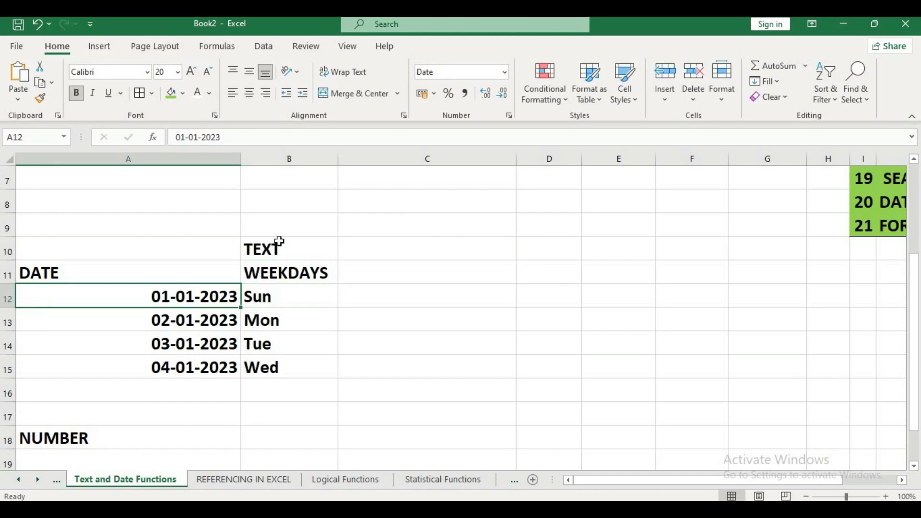
click(504, 72)
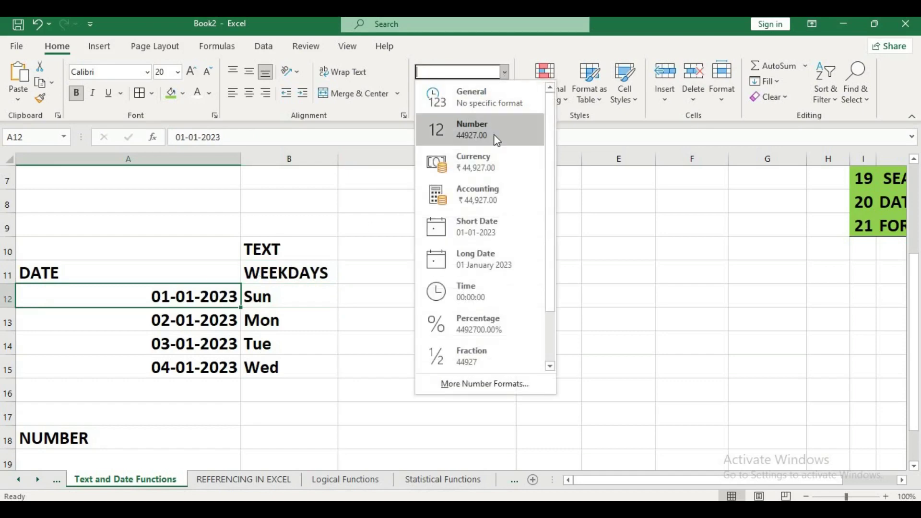
click(465, 231)
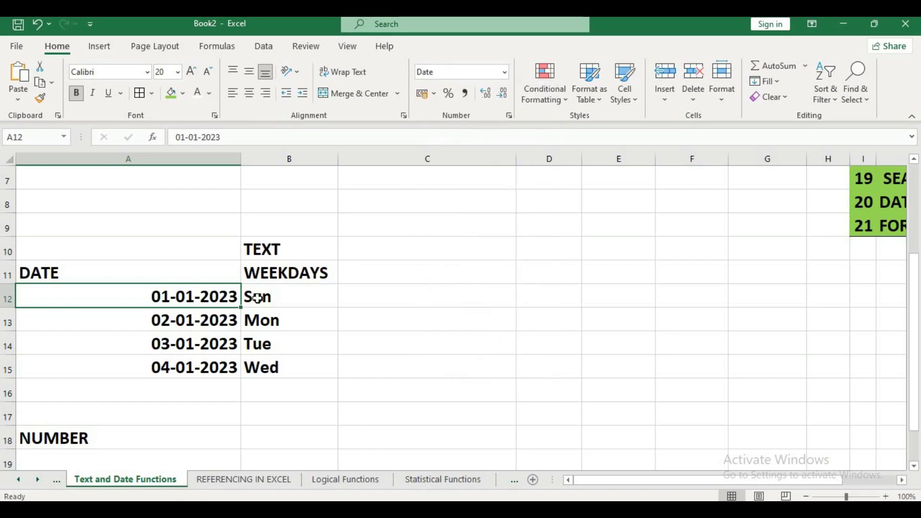
double_click(244, 306)
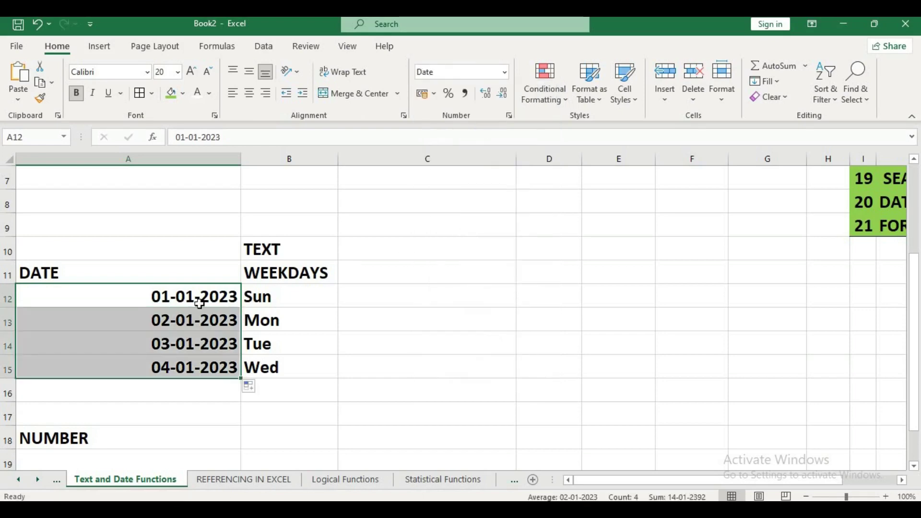
click(199, 304)
click(264, 296)
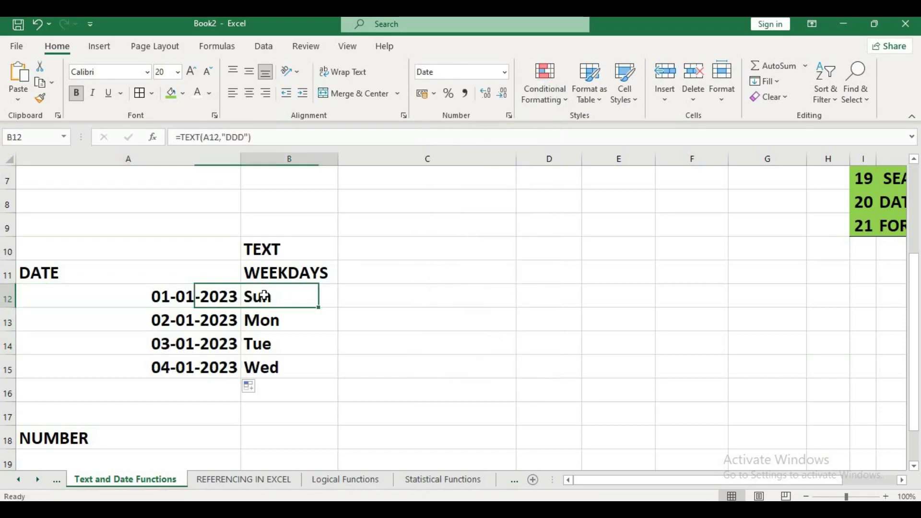
click(214, 297)
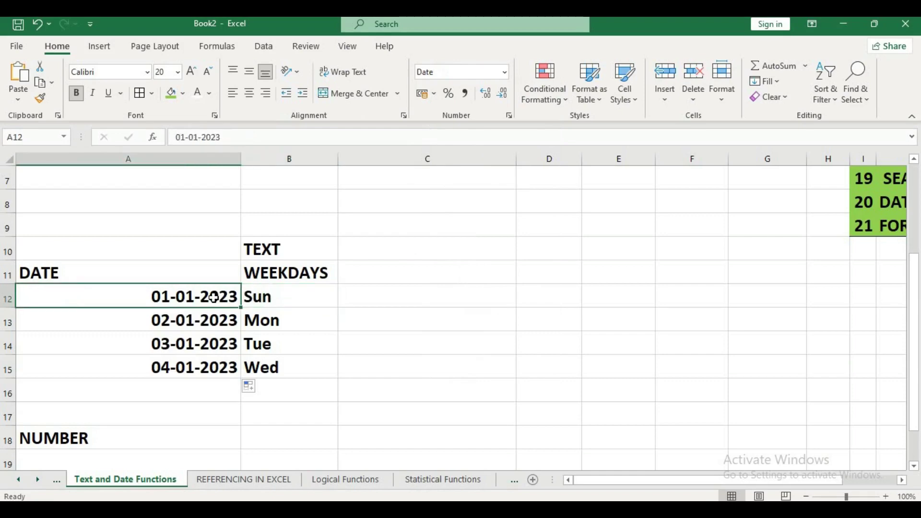
click(270, 293)
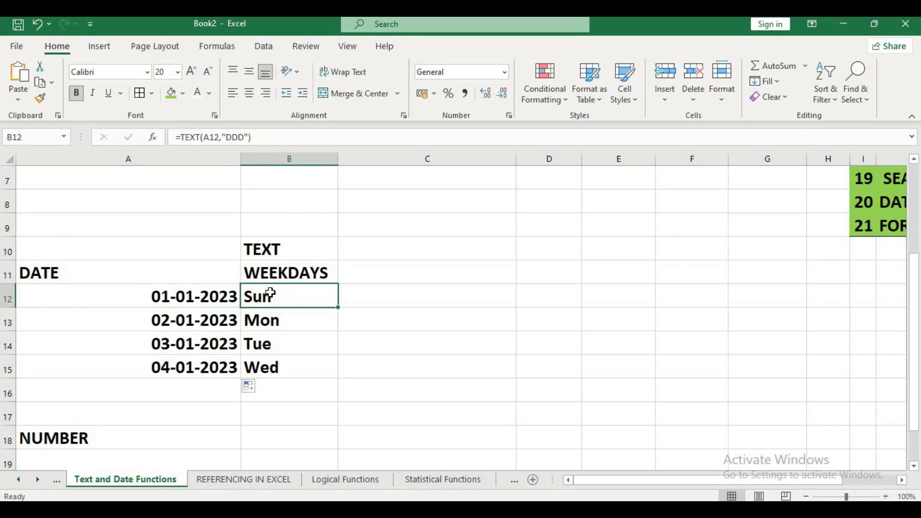
Enter the heading DAY in C11, beside the WEEKDAYS heading
click(385, 271)
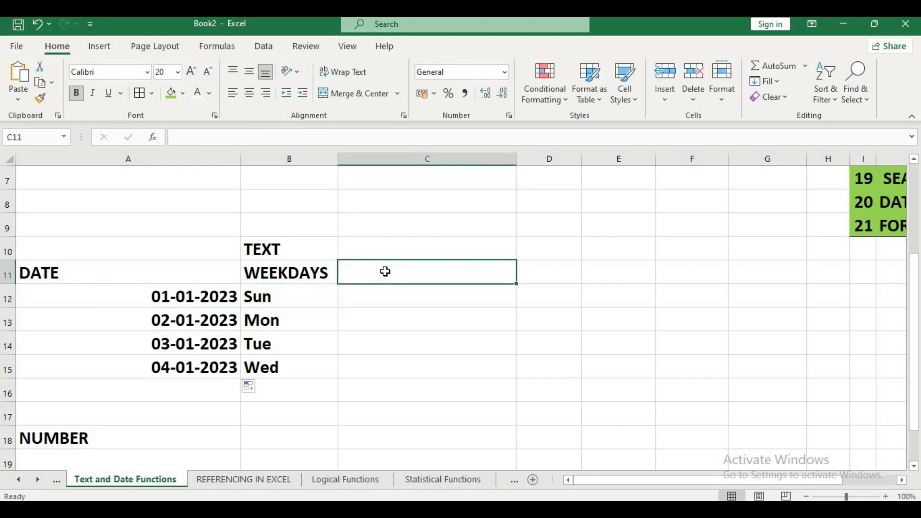
text(YE)
key(BackSpace)
key(BackSpace)
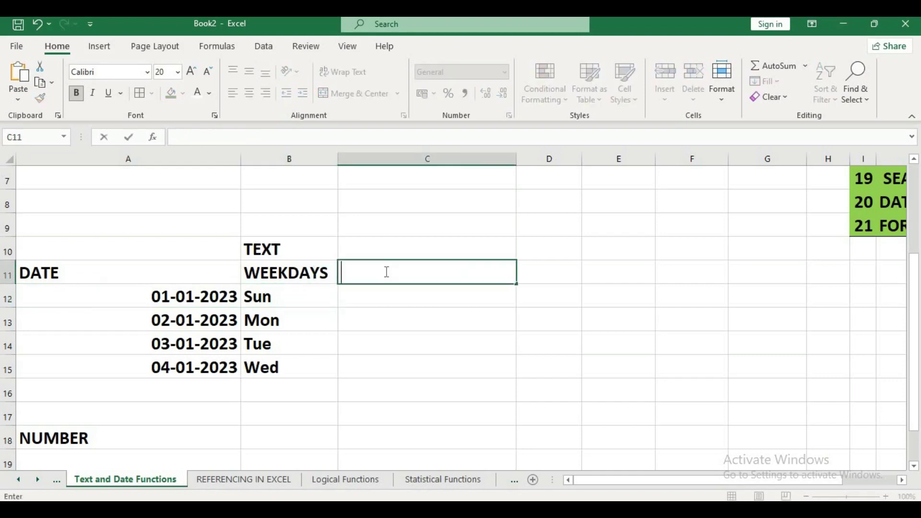
text(DAY)
key(Return)
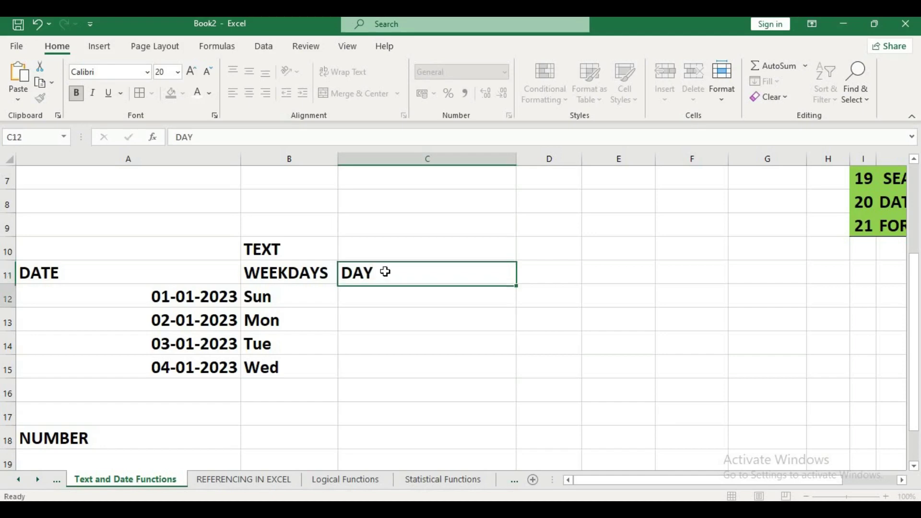
text(=)
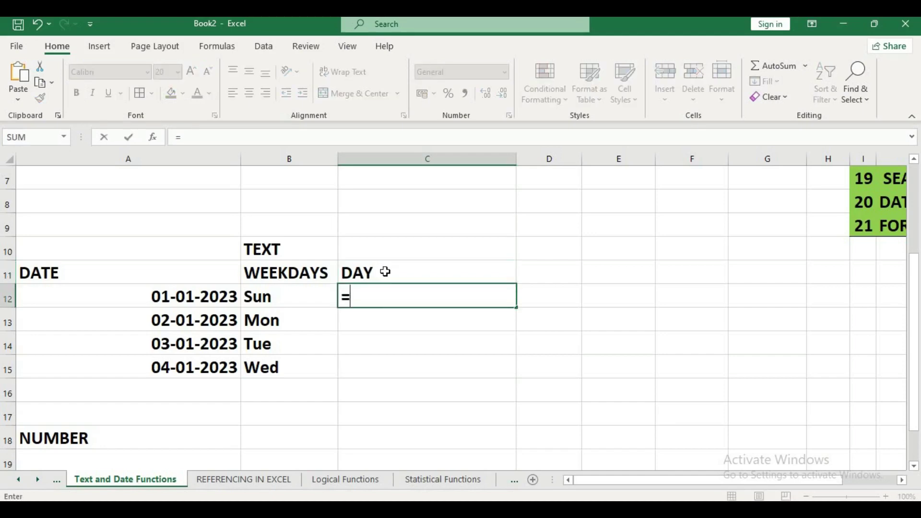
key(Escape)
Replace the heading in C11 with MONTH
click(386, 272)
text(MONTH)
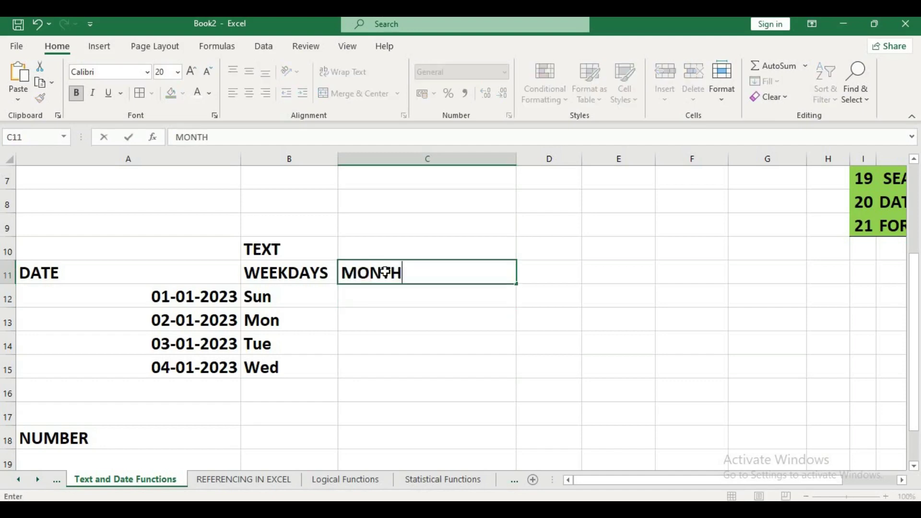
key(Return)
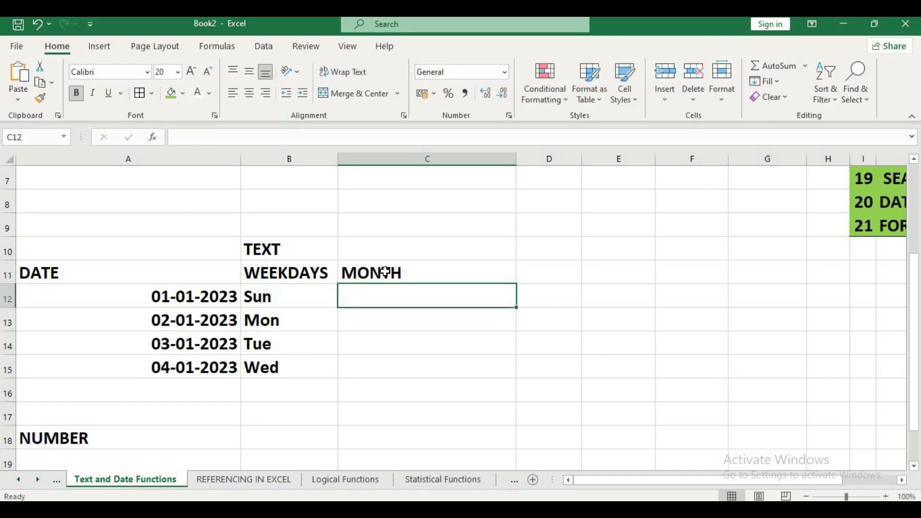
Enter =TEXT(A12,"MMM") in C12 to show the date's short month name and fill it down to C15
text(=TEXT)
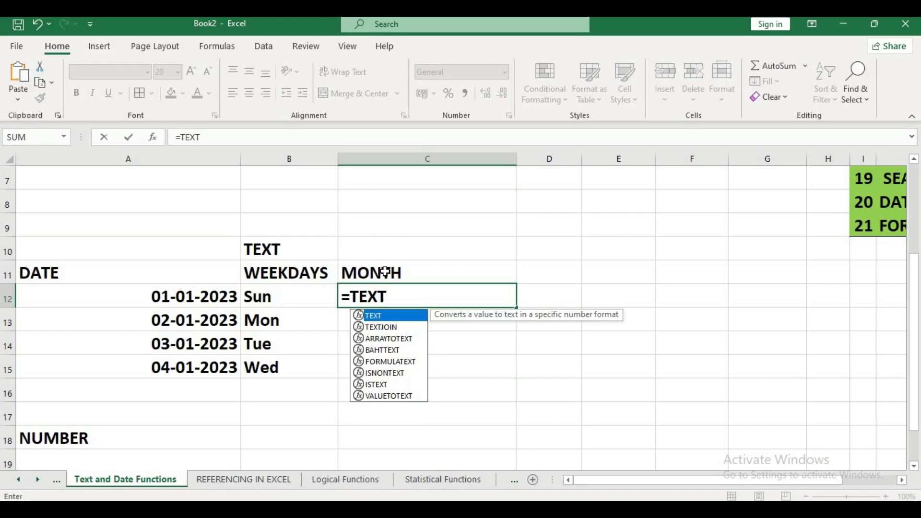
text(()
click(214, 297)
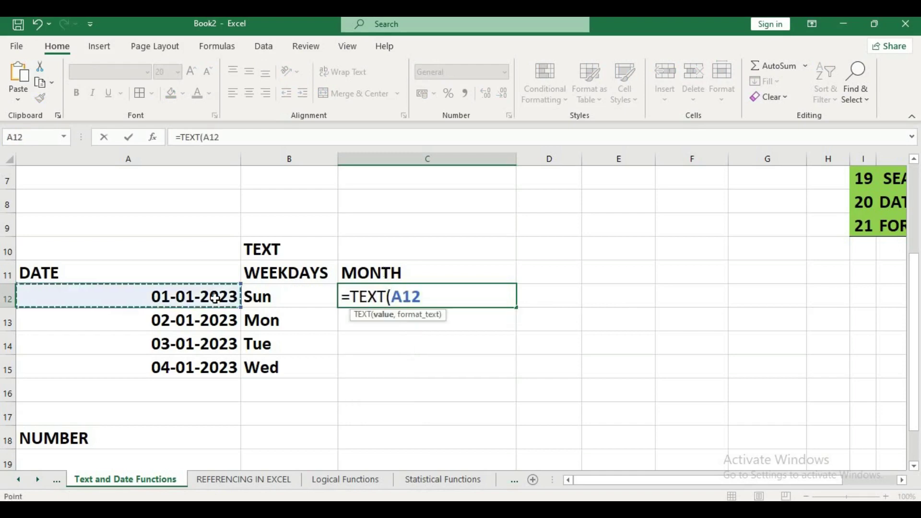
text(,")
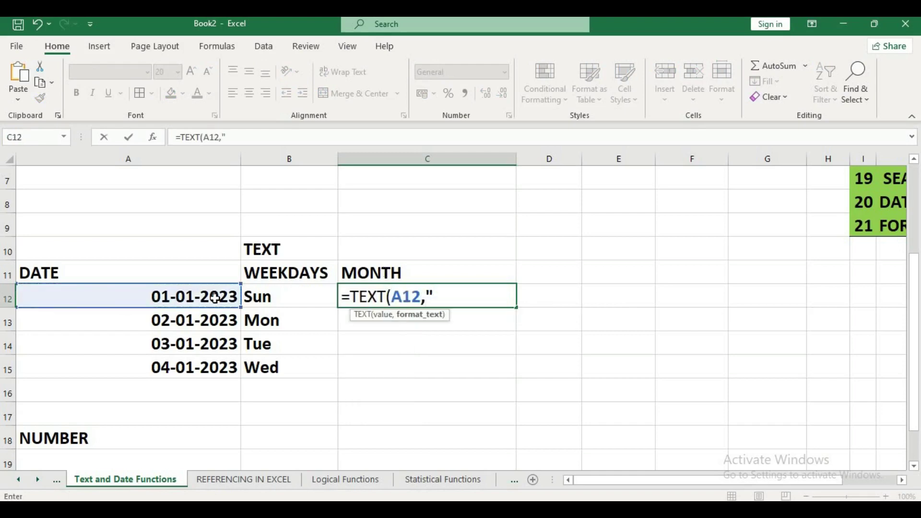
text(MMM"))
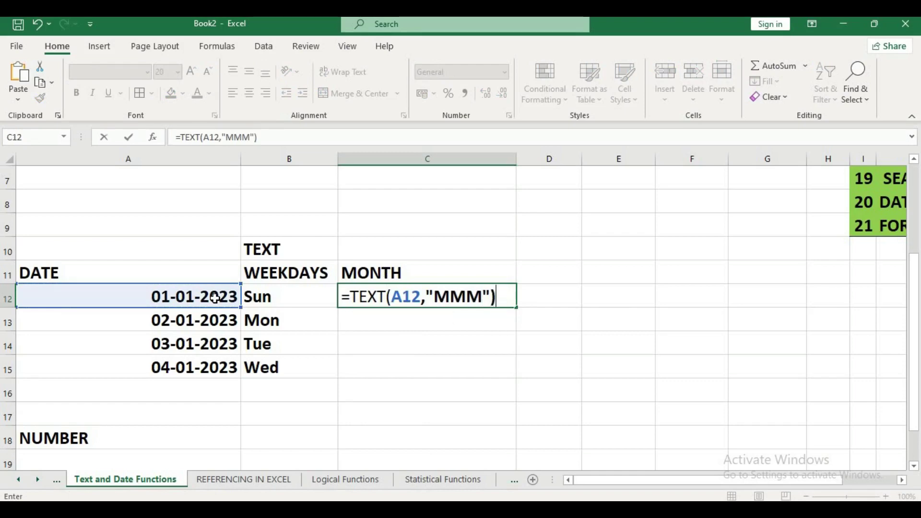
key(Return)
click(421, 302)
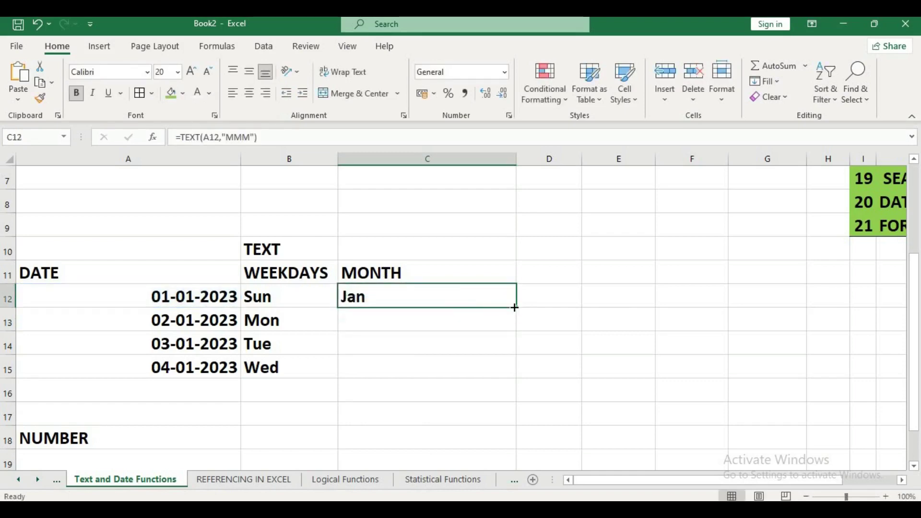
double_click(518, 308)
Change the format code in C12's TEXT formula to "MMMM" for the full month name and fill it down to C15
click(409, 304)
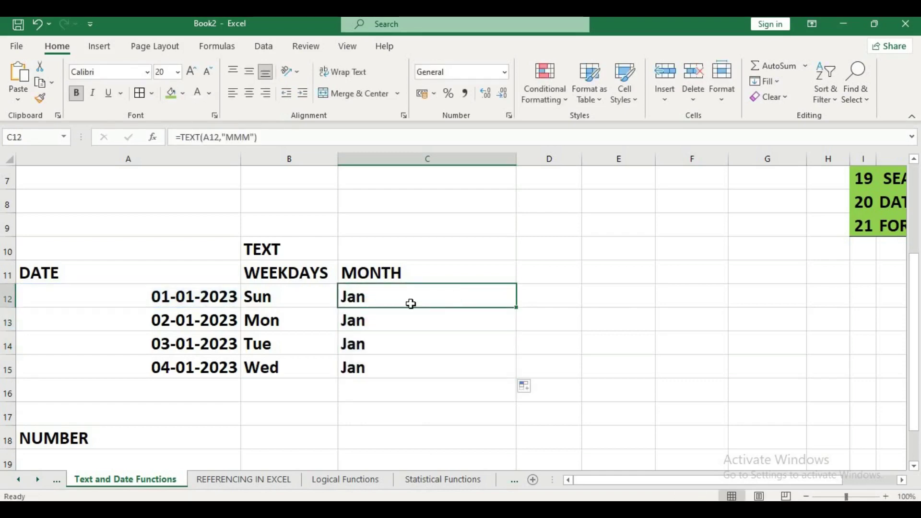
click(254, 139)
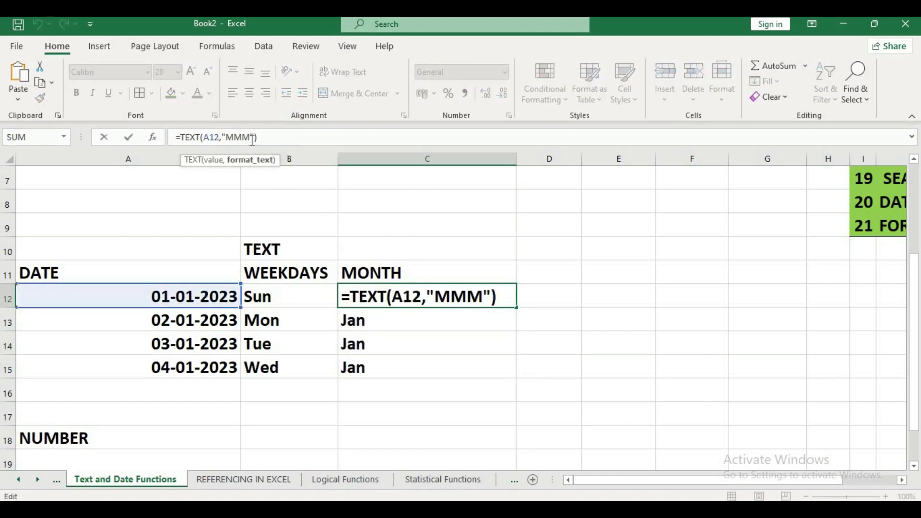
text(M)
key(Return)
click(454, 288)
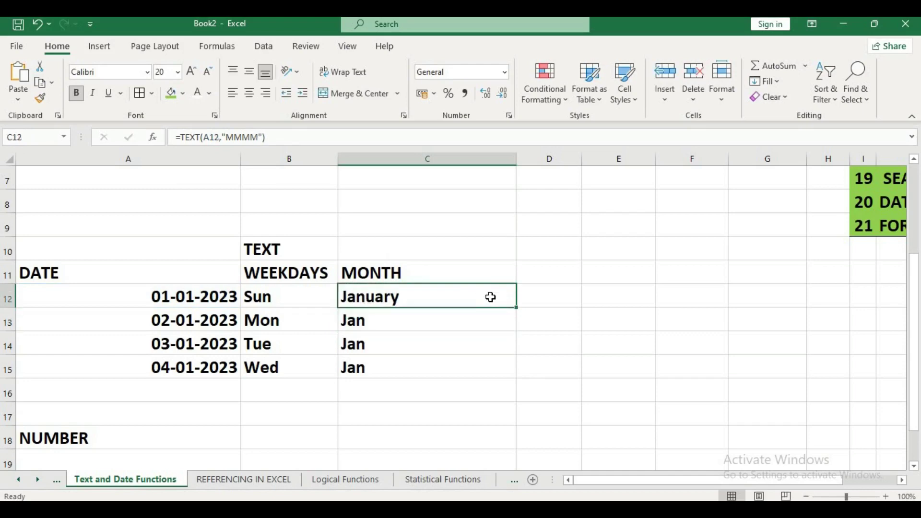
double_click(519, 307)
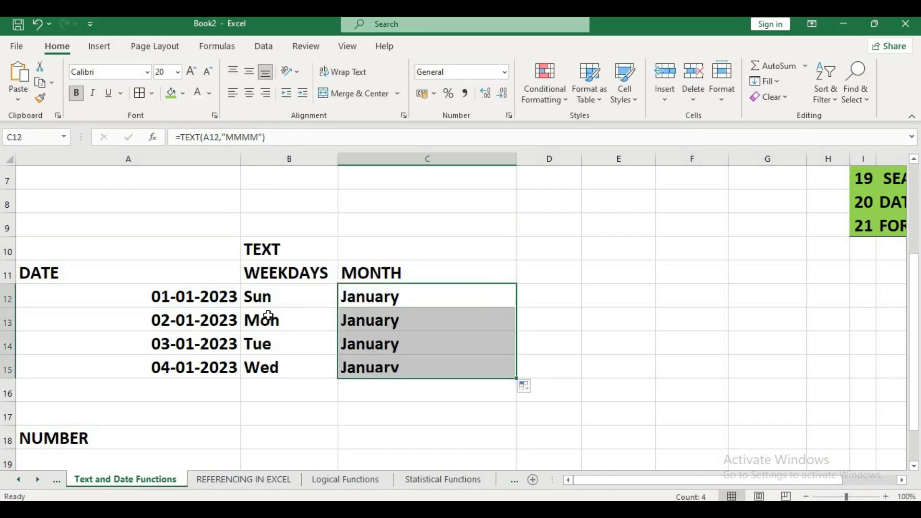
Change the month of the date in A13 so it reads 02-05-2023
click(200, 324)
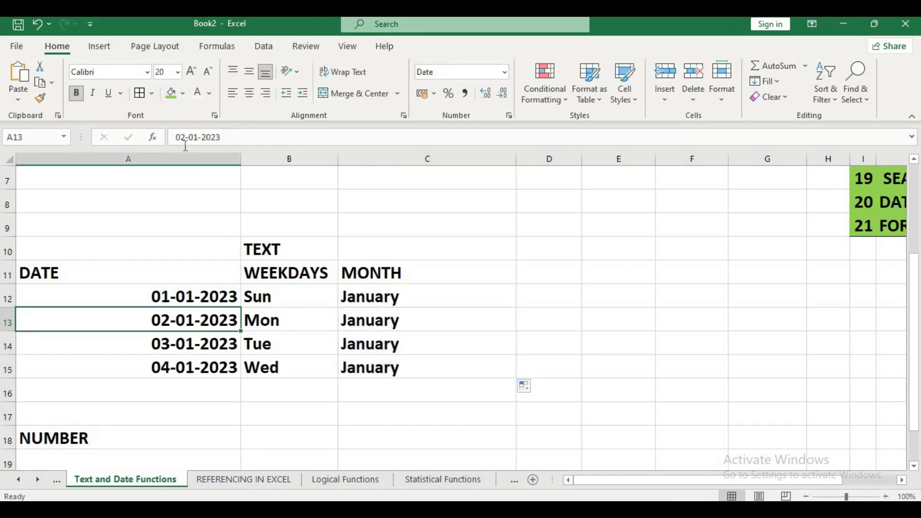
click(202, 138)
key(BackSpace)
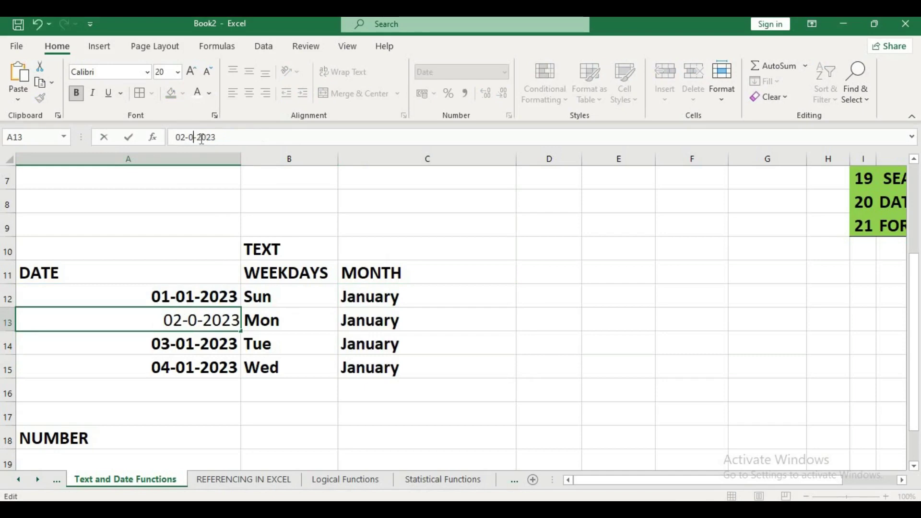
text(5)
key(Return)
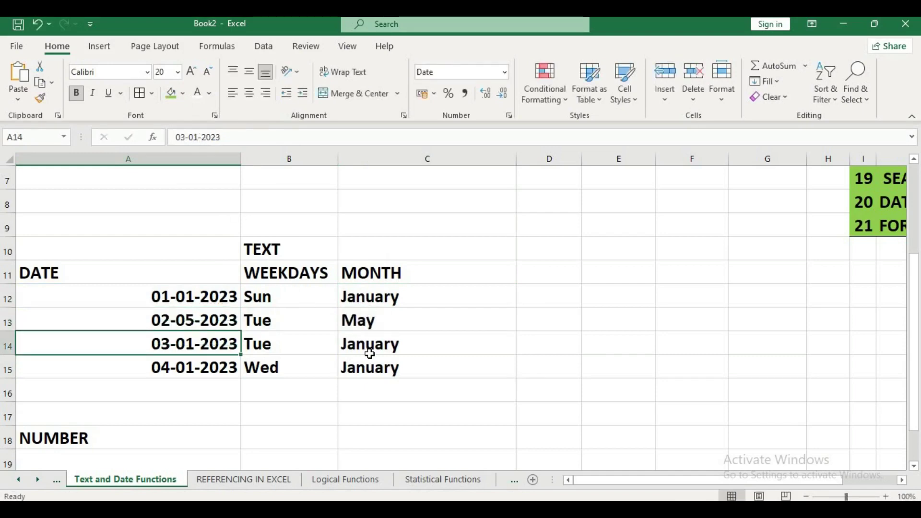
Change the format code in B12's TEXT formula to "DDDD" for the full weekday name and fill it down to B15
click(303, 278)
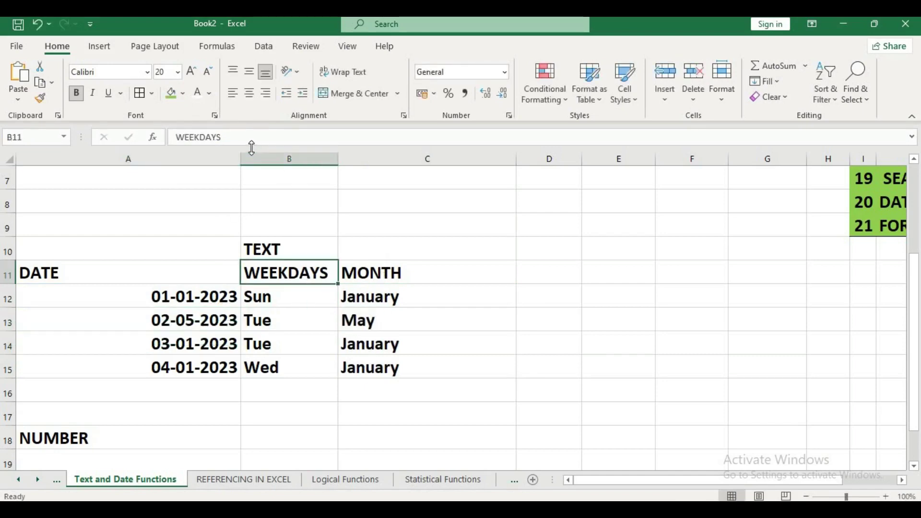
click(264, 301)
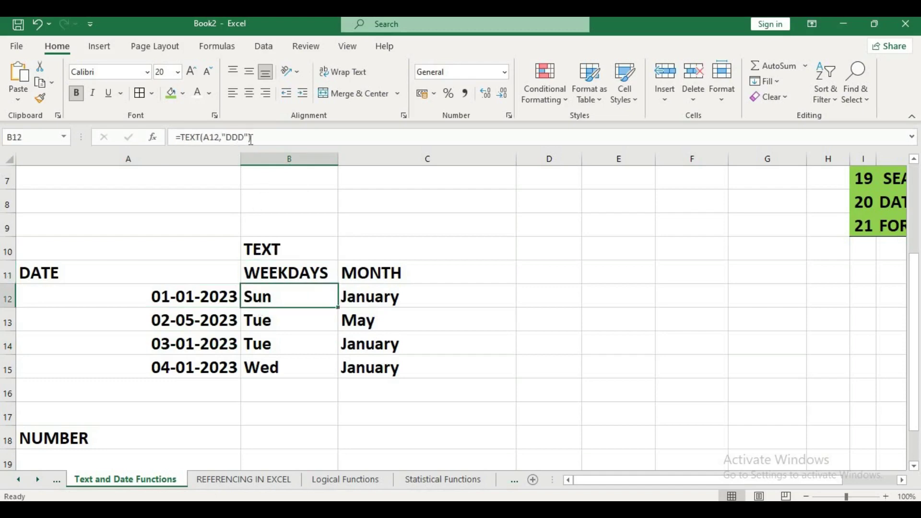
click(245, 137)
text(D)
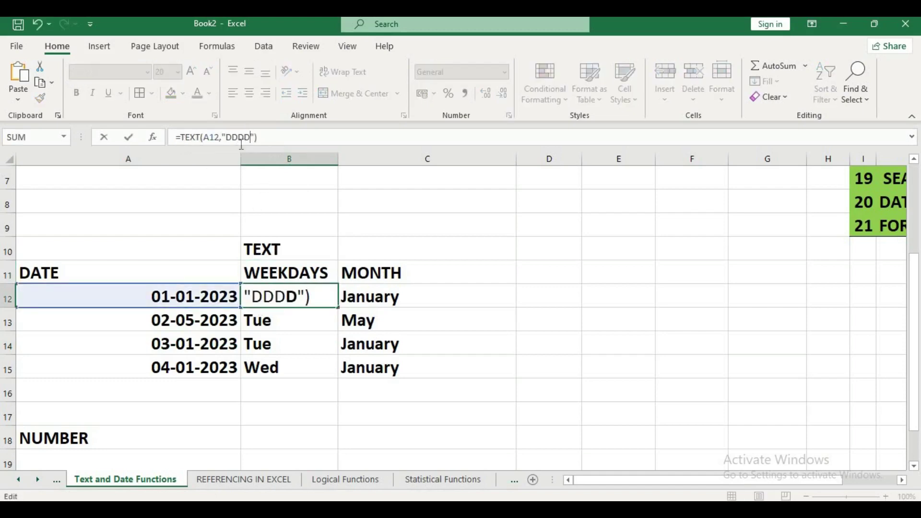
key(Return)
click(307, 301)
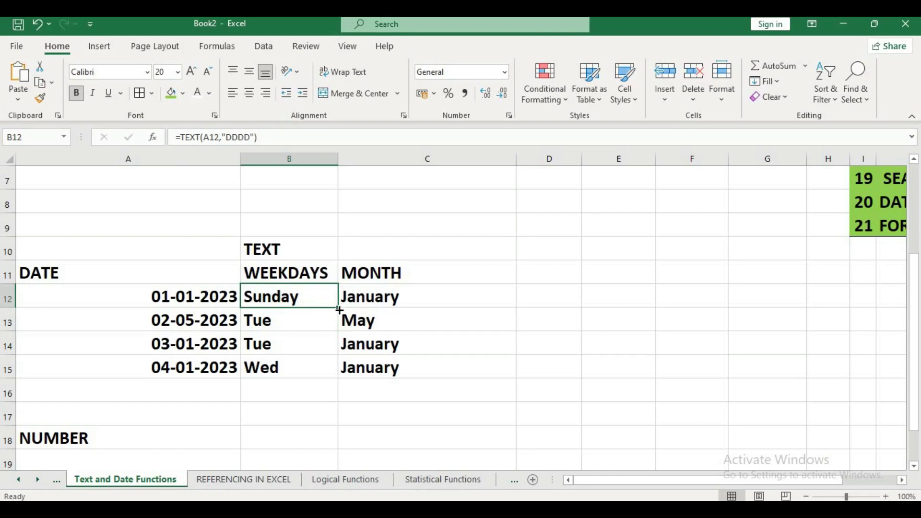
double_click(337, 308)
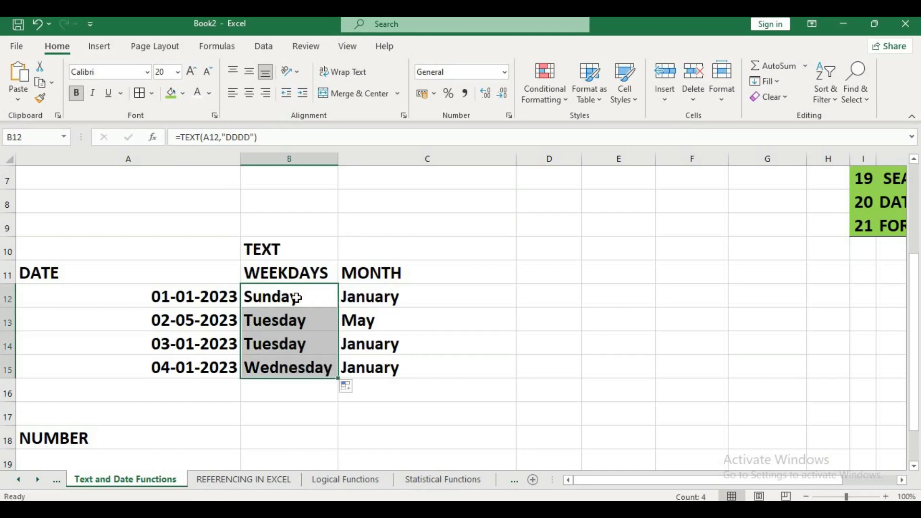
Enter the heading YEAR in D11, beside the MONTH heading
click(540, 271)
text(YEAR)
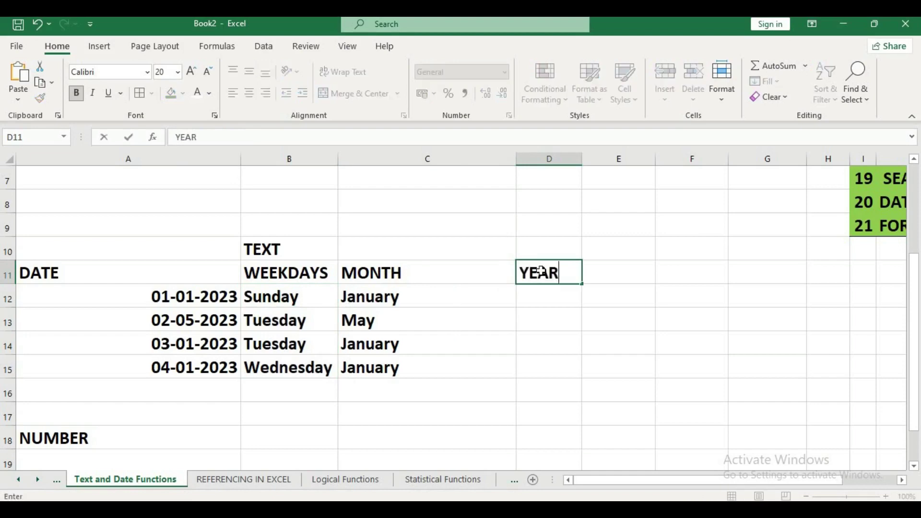
key(Return)
Enter =TEXT(A12,"YYY") in D12 to extract the date's year and fill it down to D15
text(=TEXT)
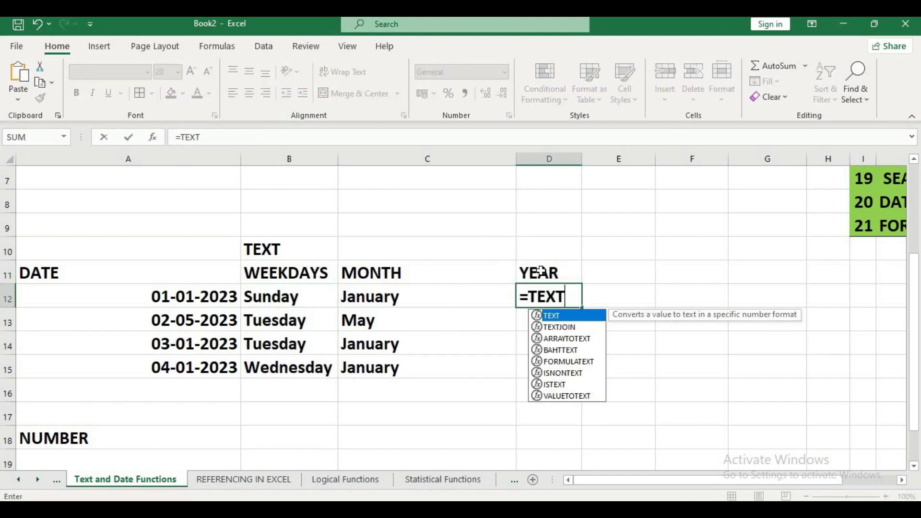
text(()
click(207, 298)
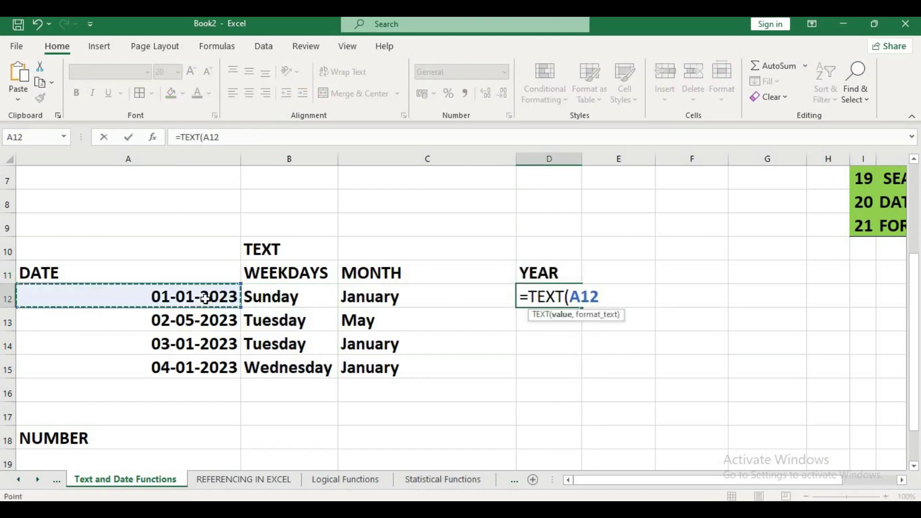
text(,"Y)
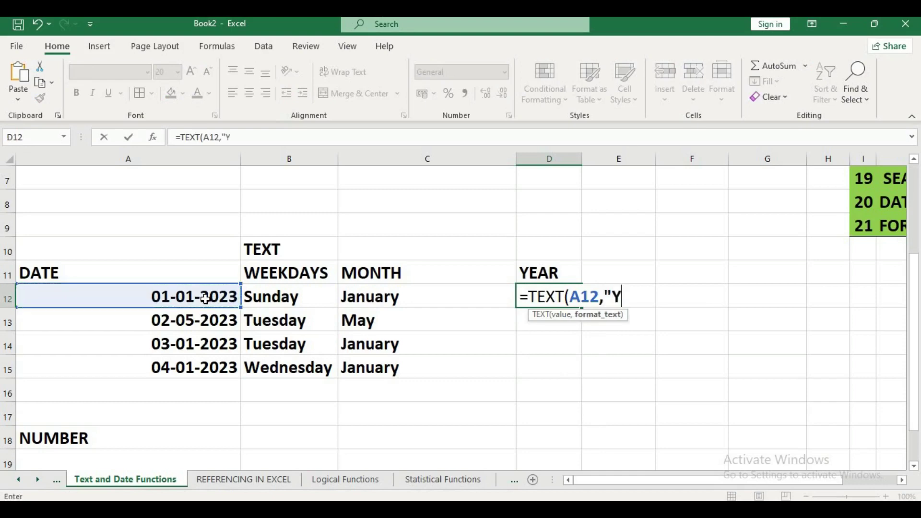
text(YY"))
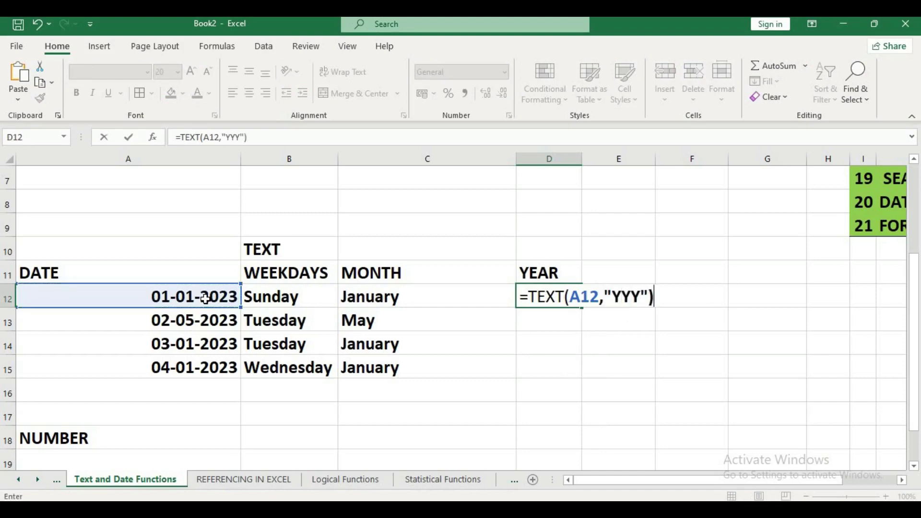
key(Return)
click(544, 300)
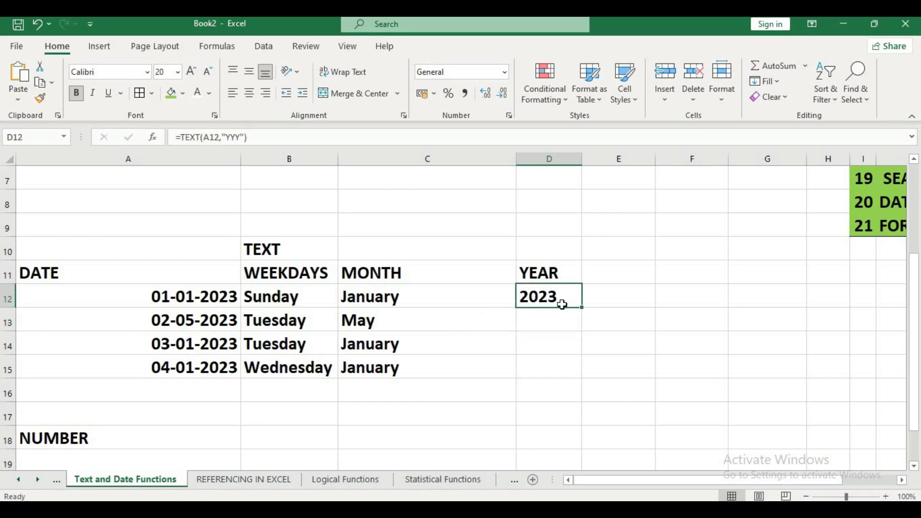
double_click(585, 309)
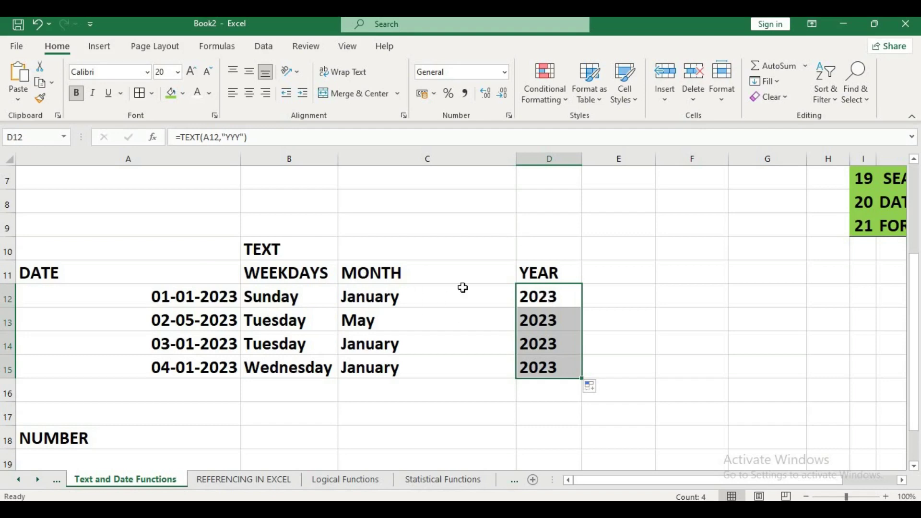
Enter the sample number 1234556 in B18, beside the NUMBER label
scroll(312, 312, down, 1)
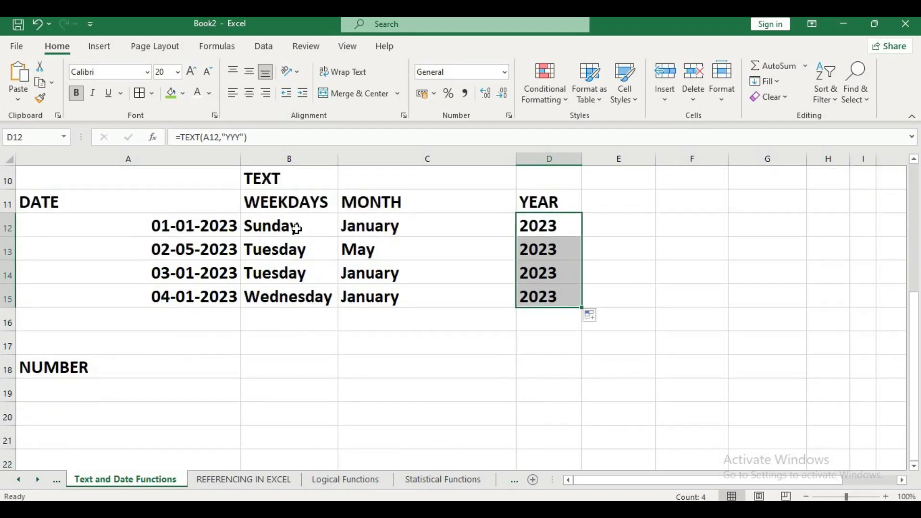
click(281, 368)
text(1234556)
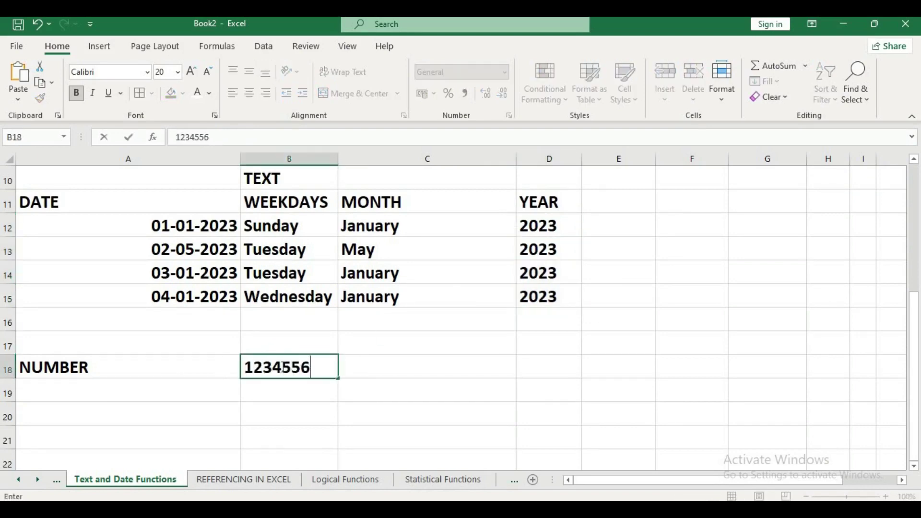
key(Return)
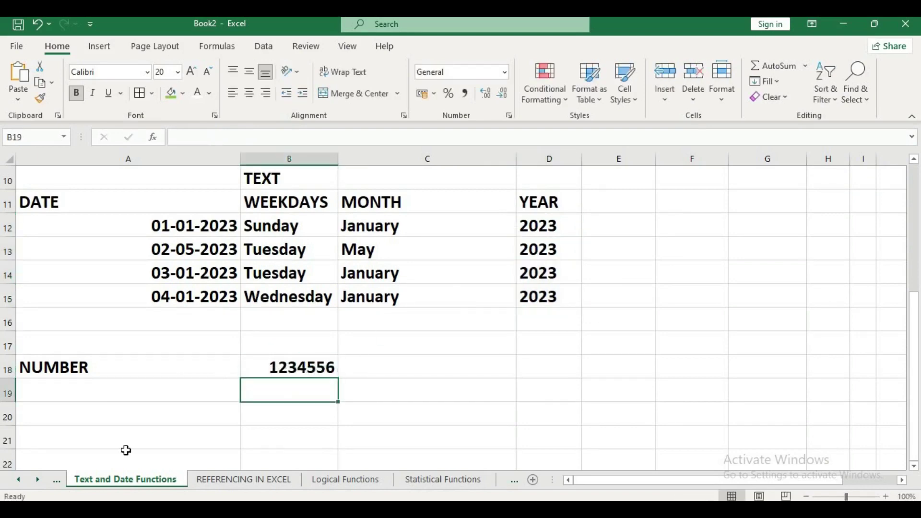
Format B18 as Currency with no decimal places and auto-fit column B's width to the value
click(285, 367)
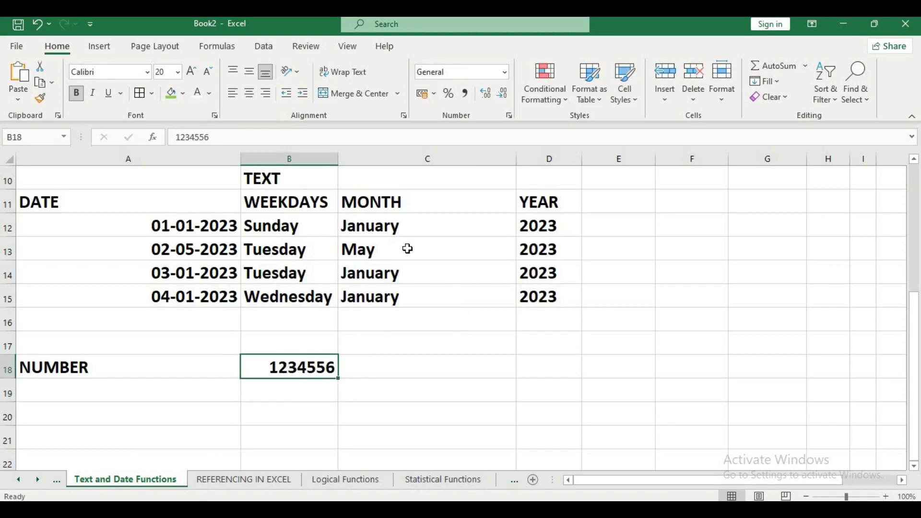
click(505, 72)
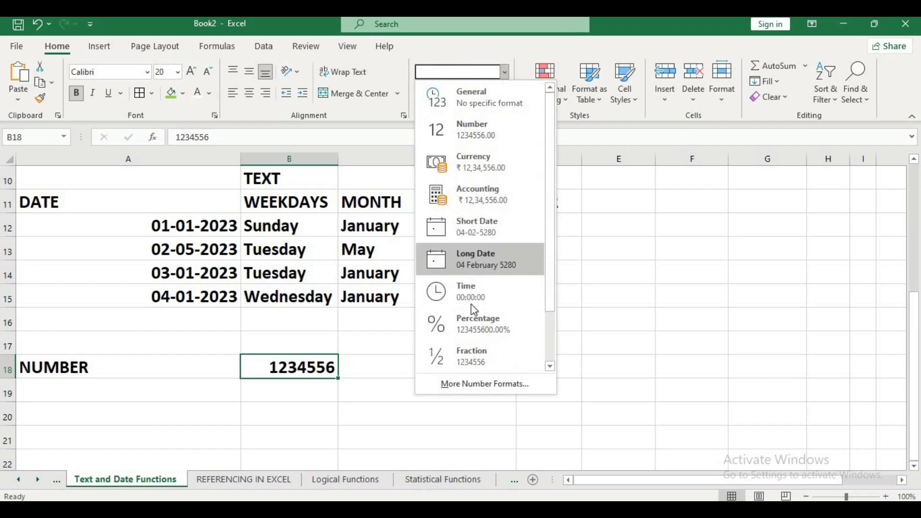
scroll(502, 301, down, 2)
scroll(502, 301, up, 2)
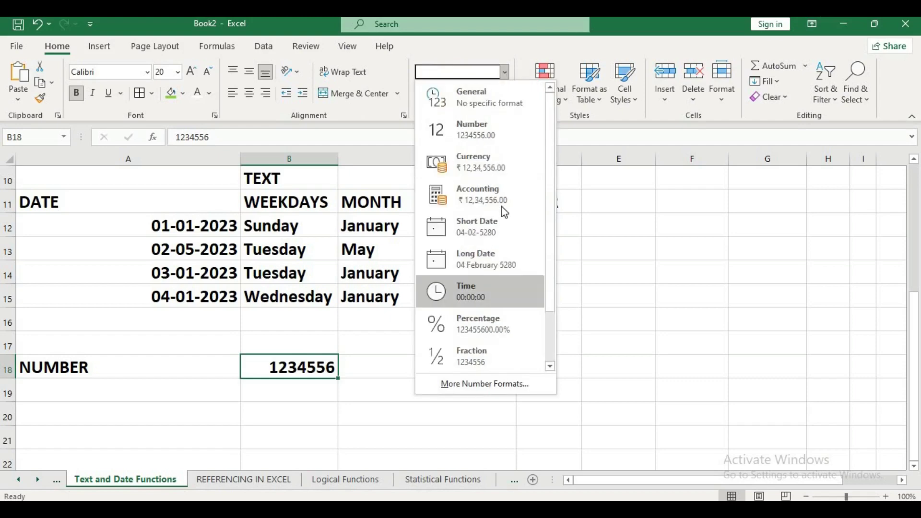
click(504, 169)
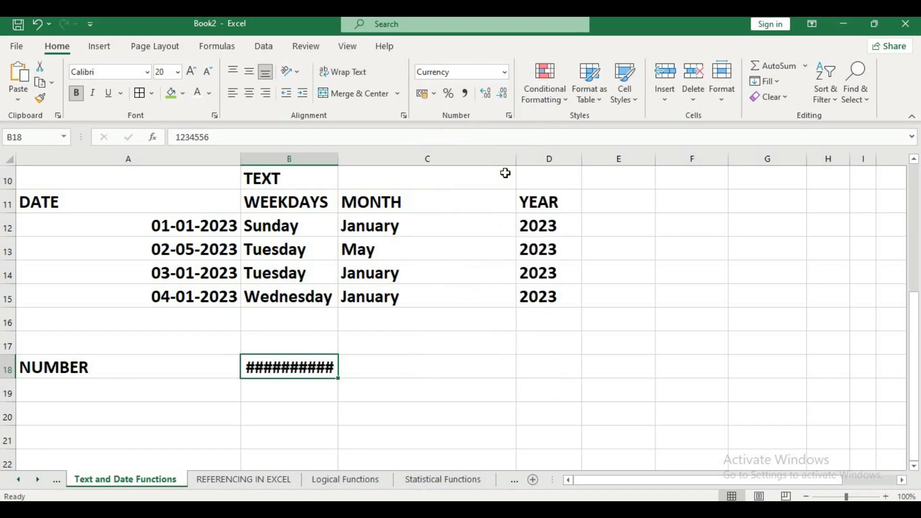
double_click(341, 159)
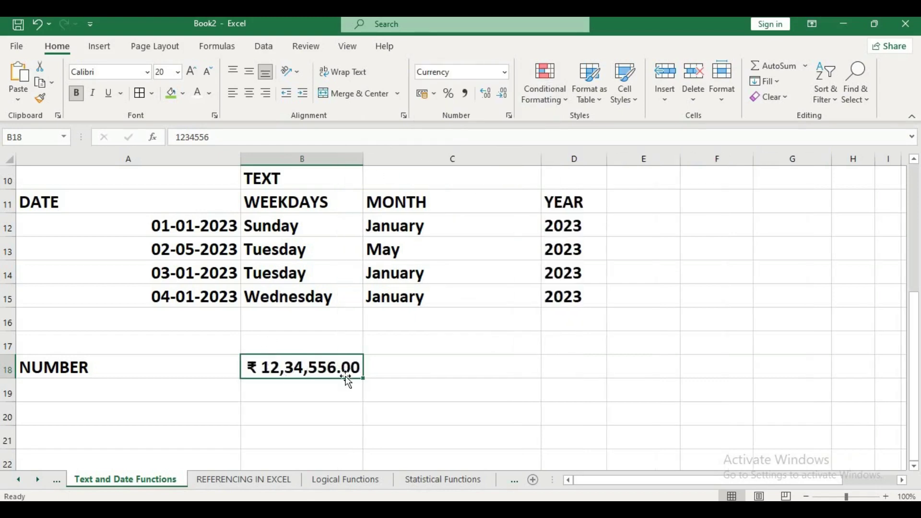
click(502, 95)
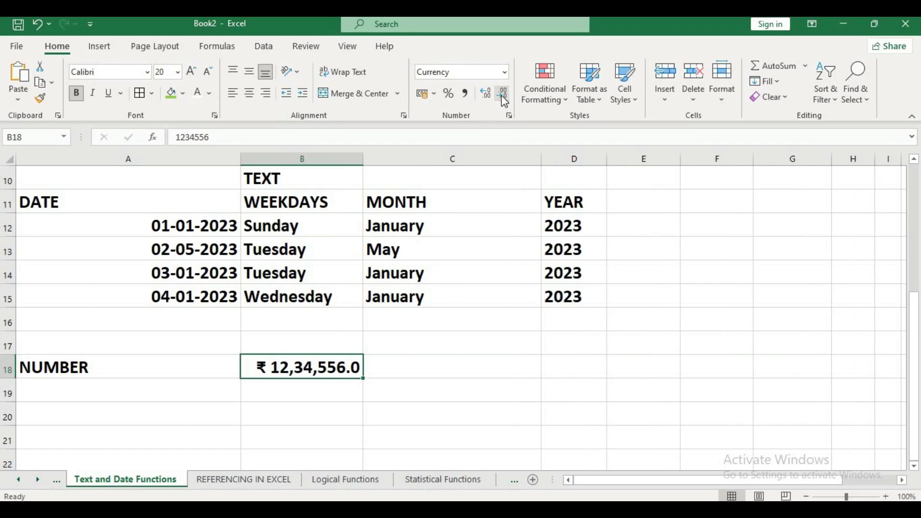
click(502, 95)
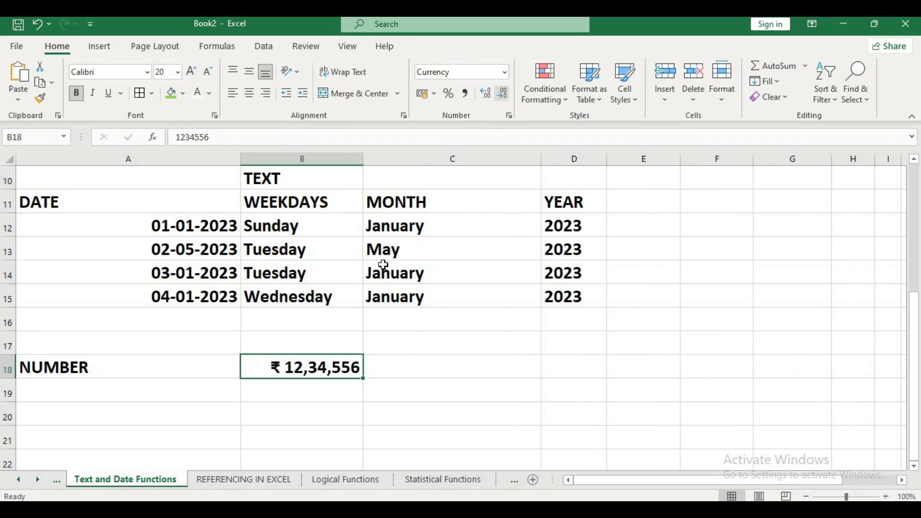
Apply the comma style to B18 and reduce it to one decimal place
click(307, 391)
click(310, 368)
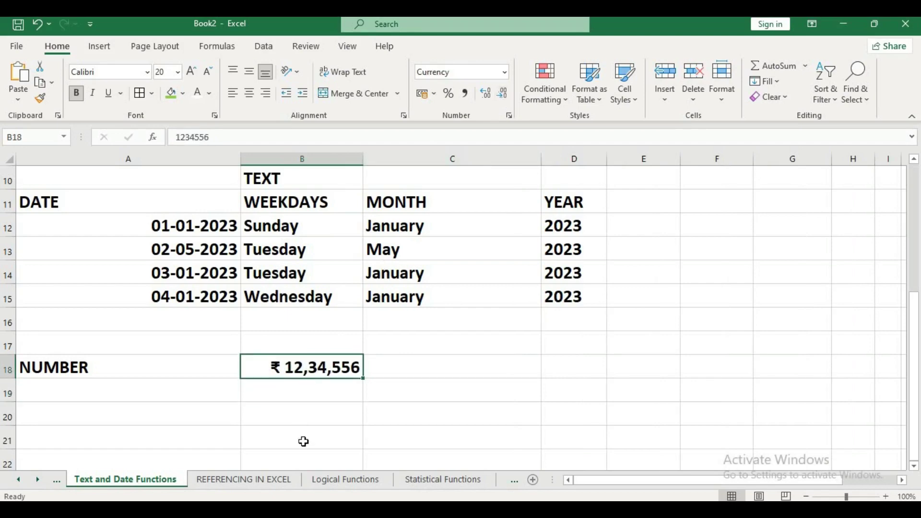
click(465, 94)
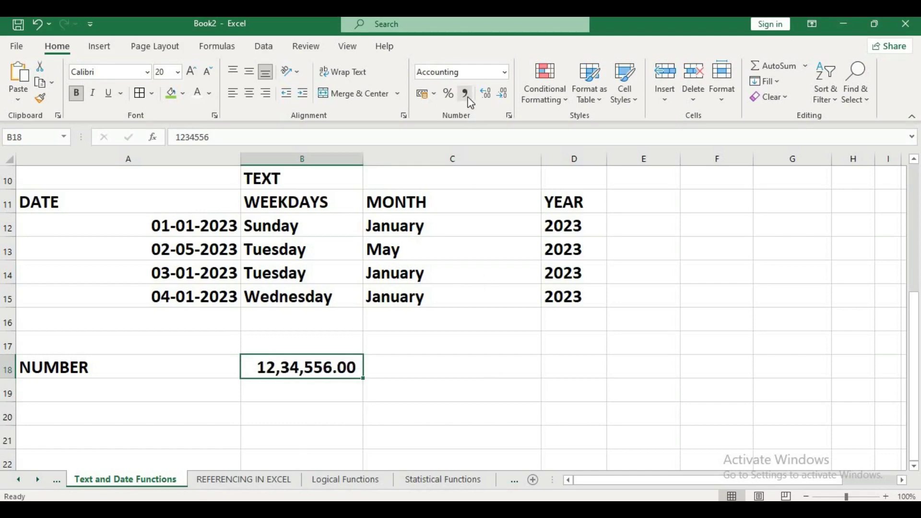
click(503, 96)
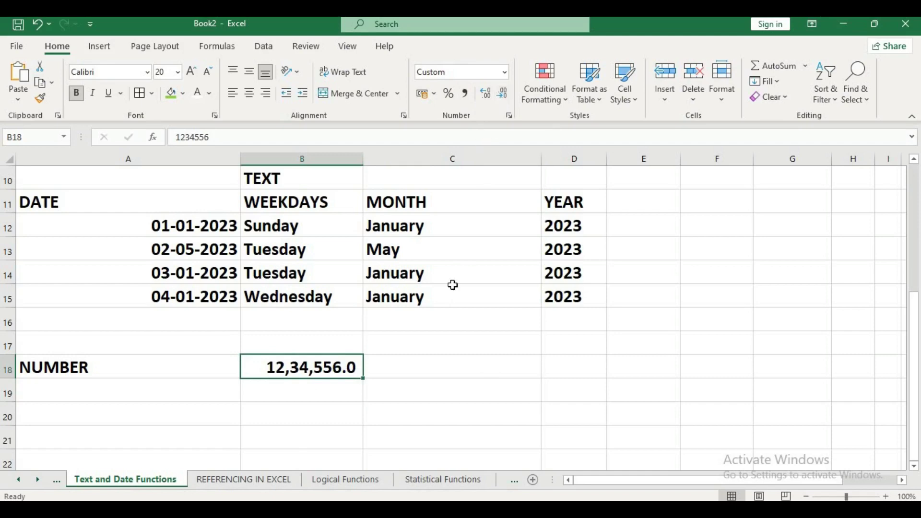
Try the Number, Percentage and Time formats on B18 in turn
click(402, 399)
click(334, 372)
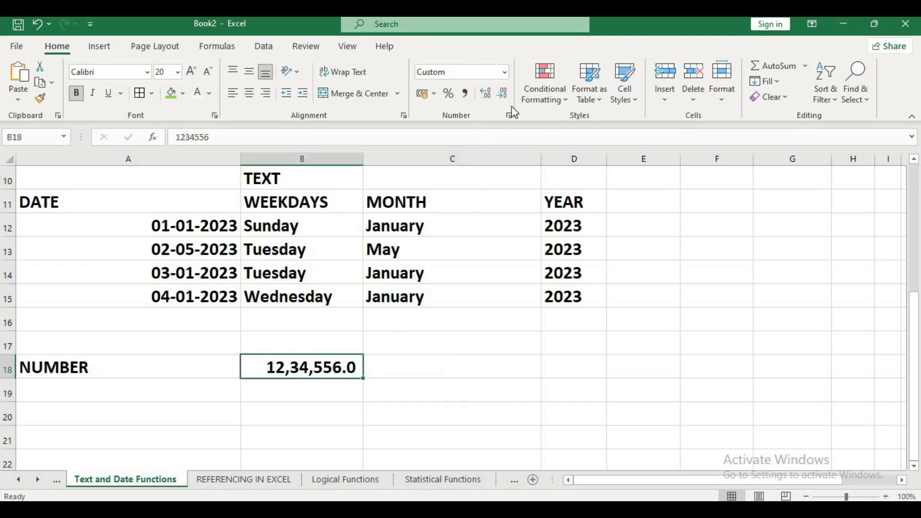
click(506, 73)
click(484, 135)
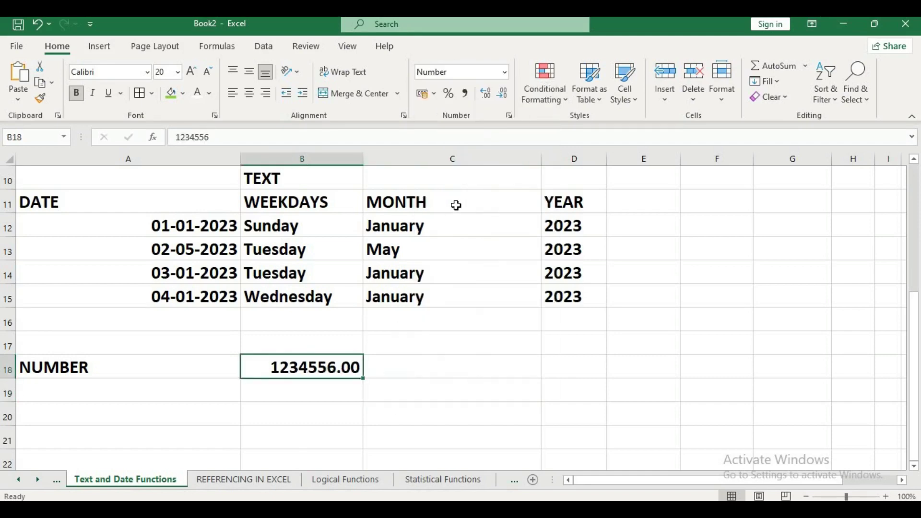
click(506, 72)
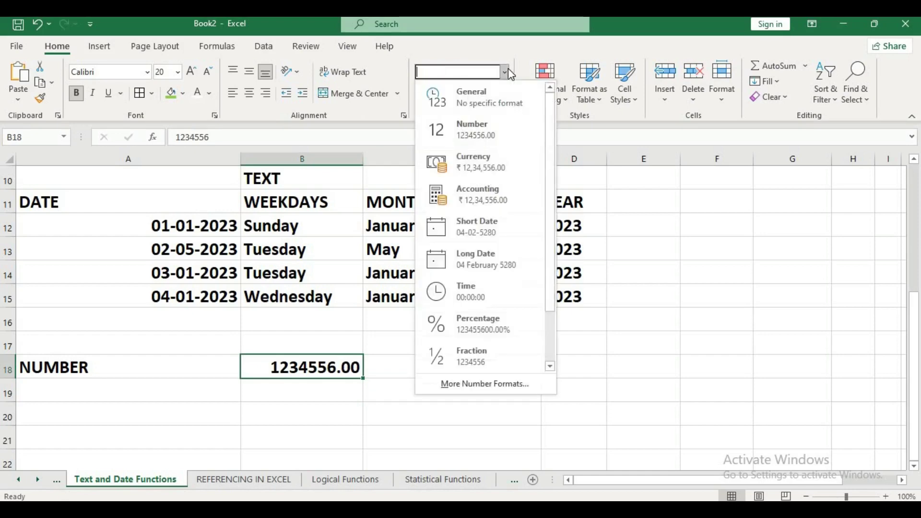
click(475, 326)
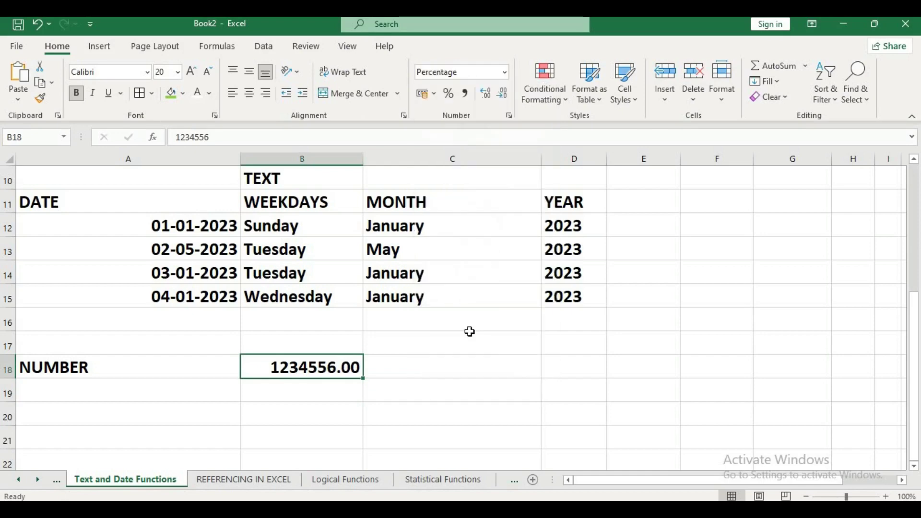
click(507, 77)
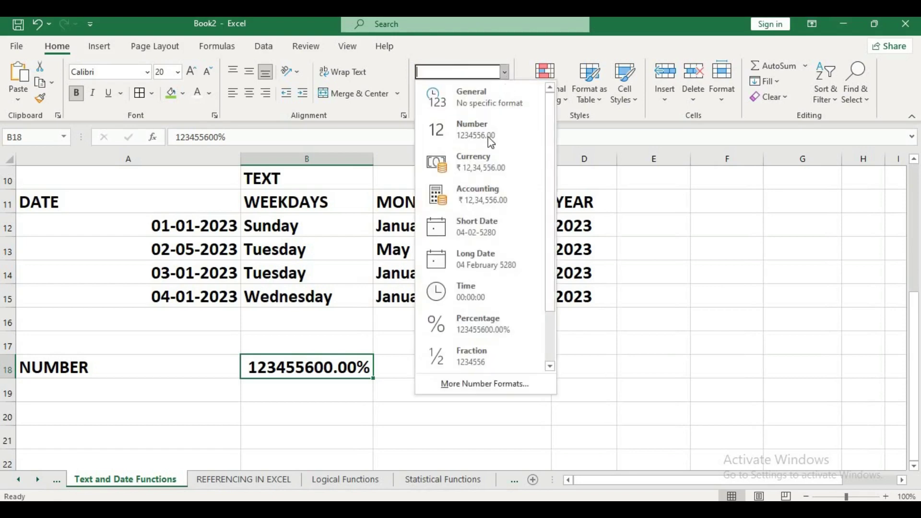
click(478, 299)
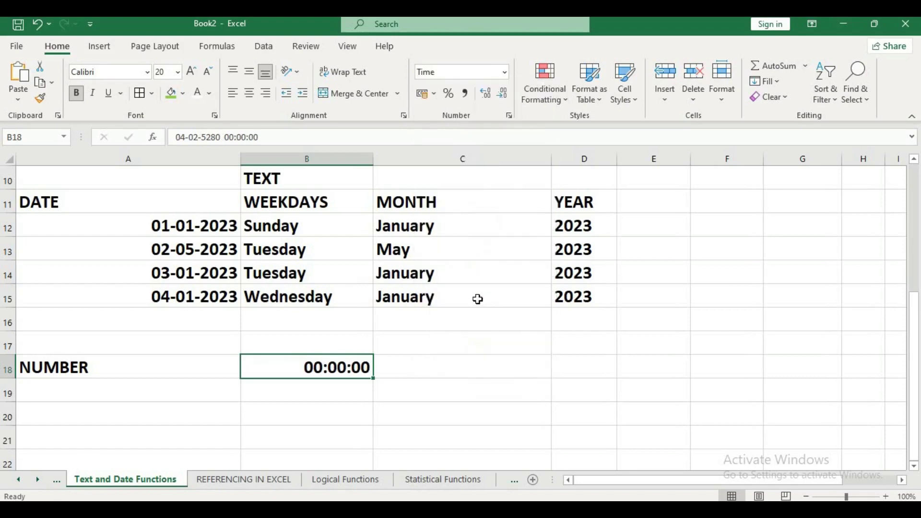
Switch the number format of B18 back to Currency
click(503, 72)
click(475, 156)
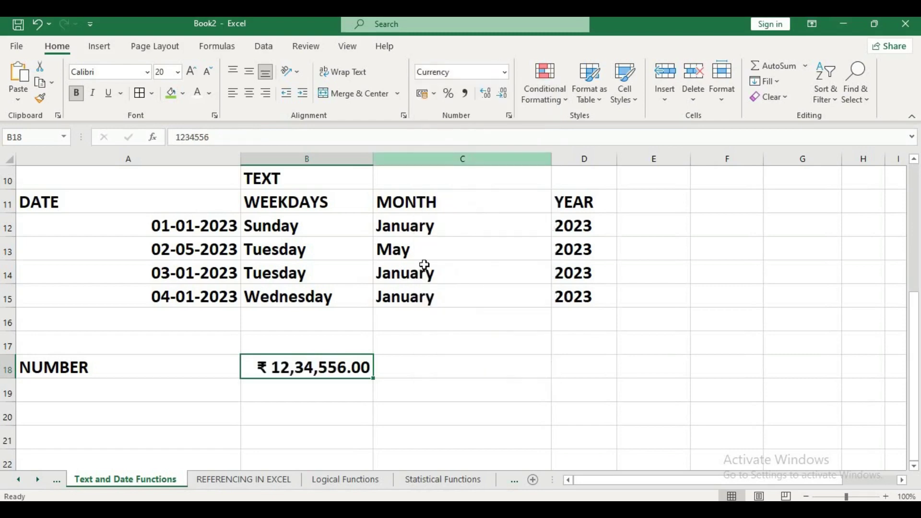
Apply the $ English (United States) accounting format to the number in B18
click(421, 373)
click(328, 367)
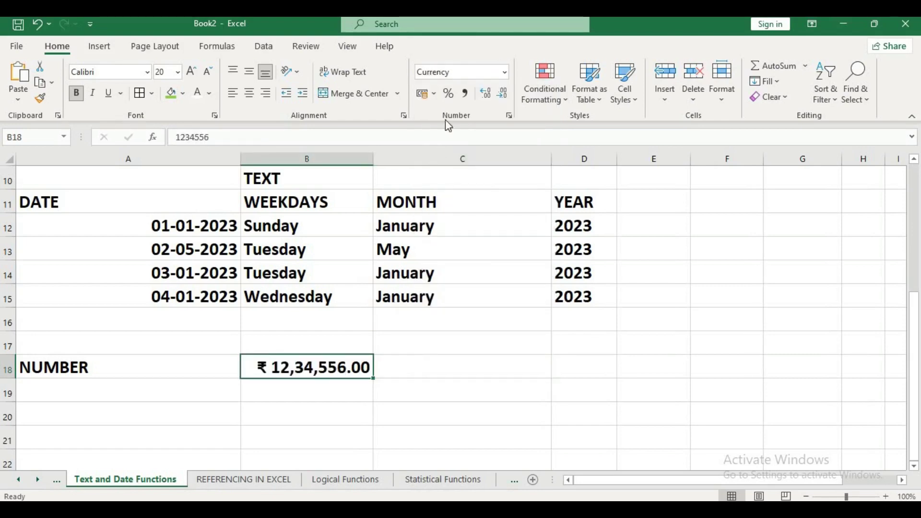
click(434, 93)
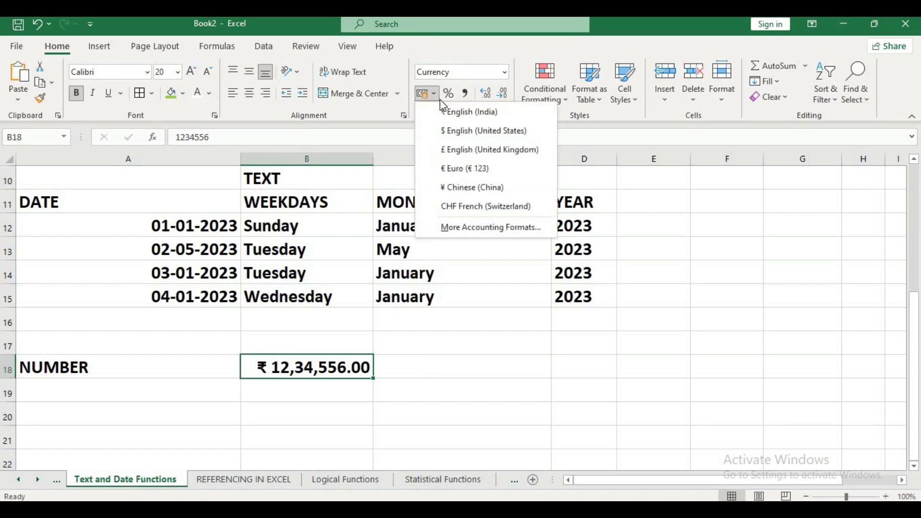
click(441, 132)
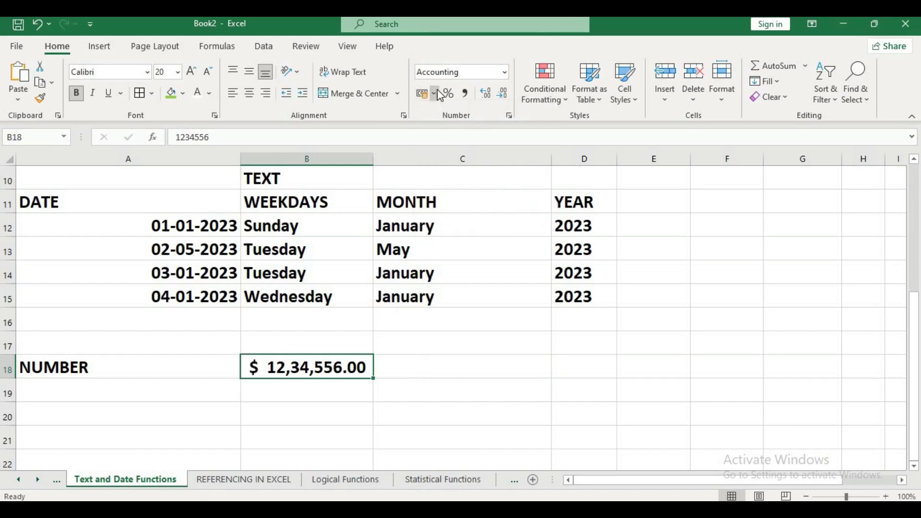
View the additional accounting format options for B18, leaving the dialog without applying any of them
click(436, 92)
click(435, 228)
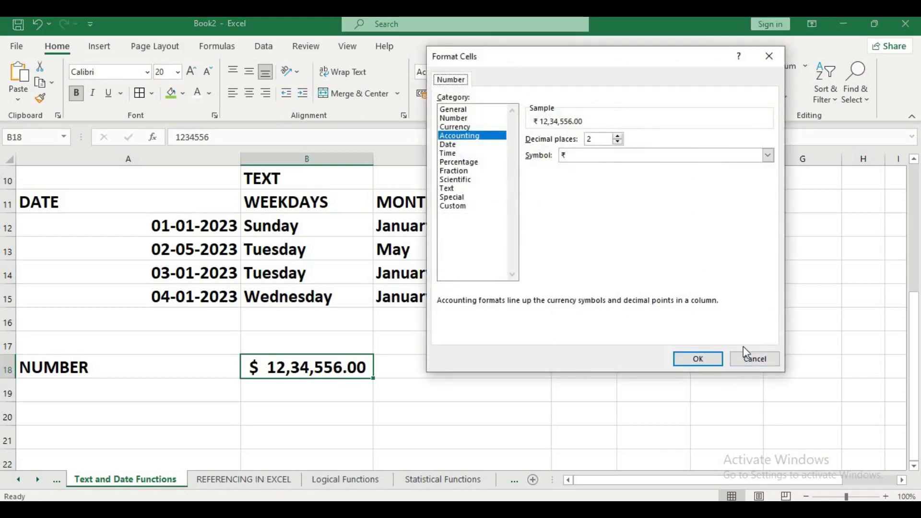
click(755, 358)
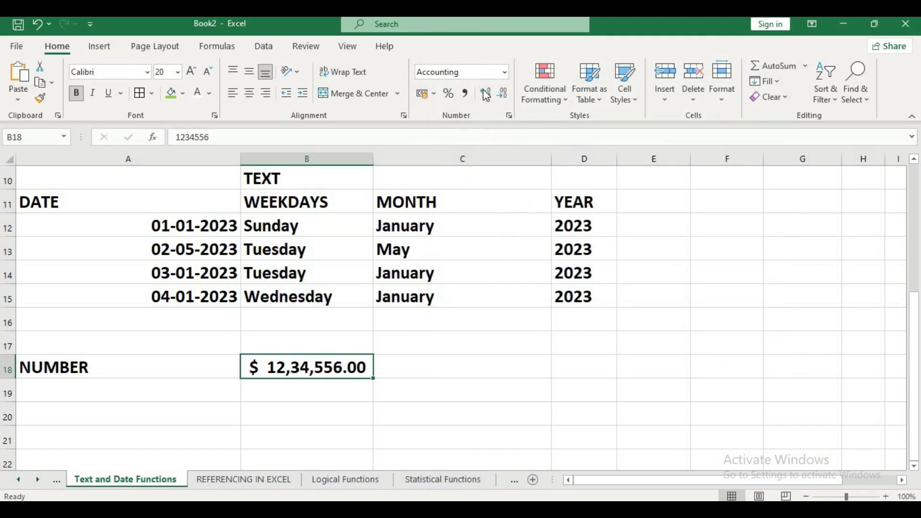
Increase the decimal places of B18 by one, and reduce them until the dollar amount has none
click(486, 95)
click(510, 93)
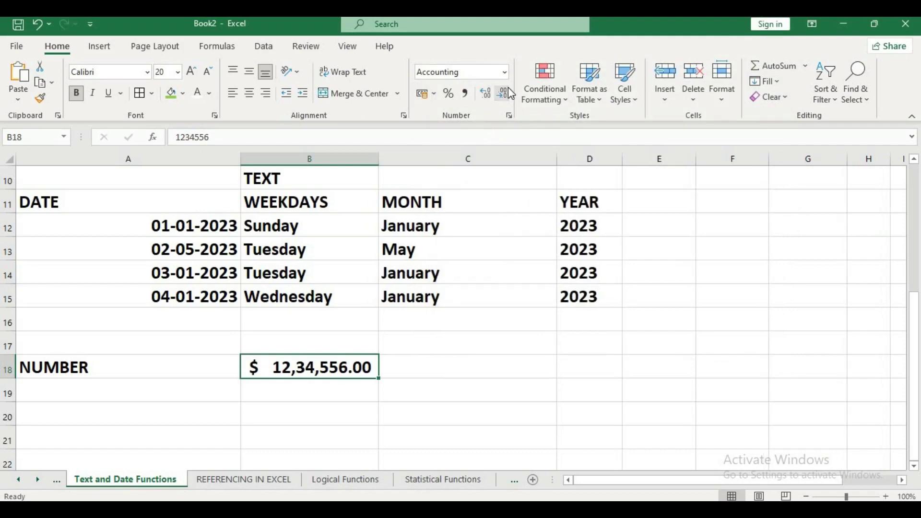
click(510, 94)
click(510, 93)
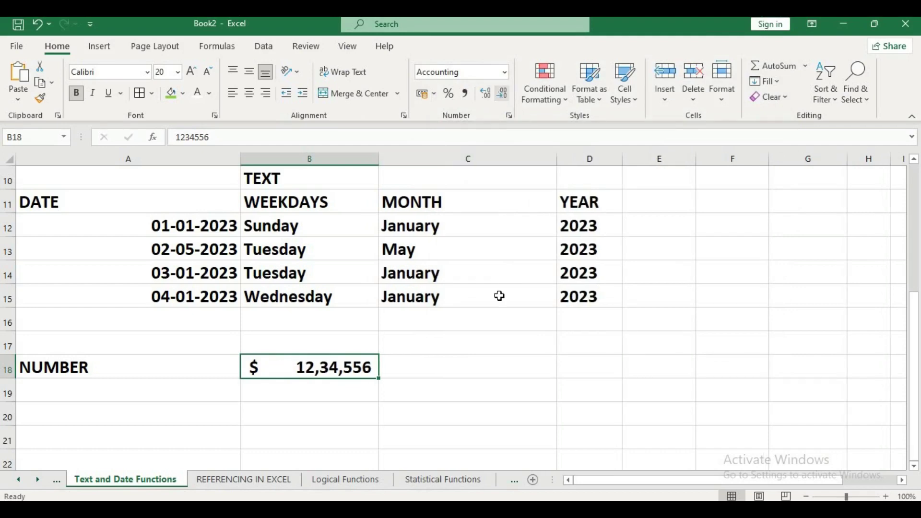